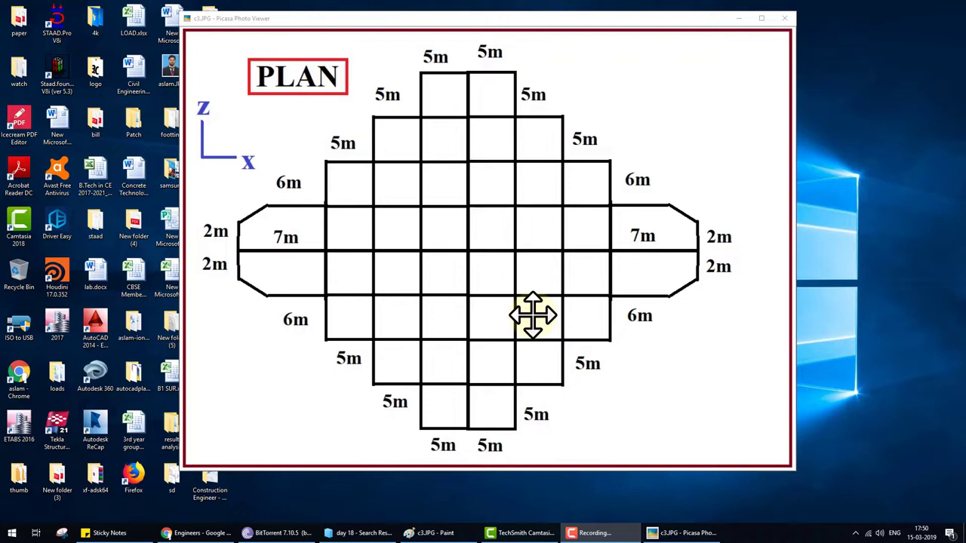
- Bring the Engineers4civil homepage in Chrome to the front and point out its web address
left_click(200, 532)
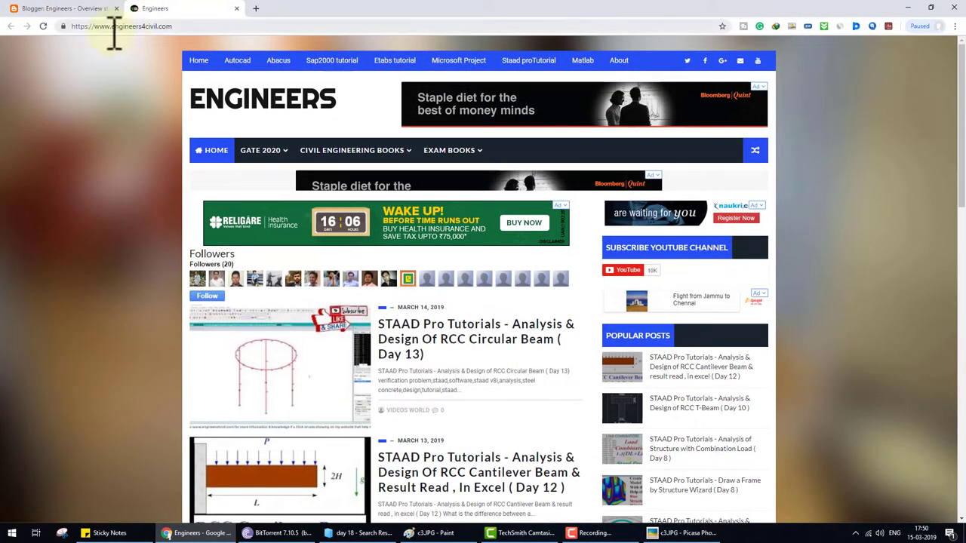
left_click(148, 30)
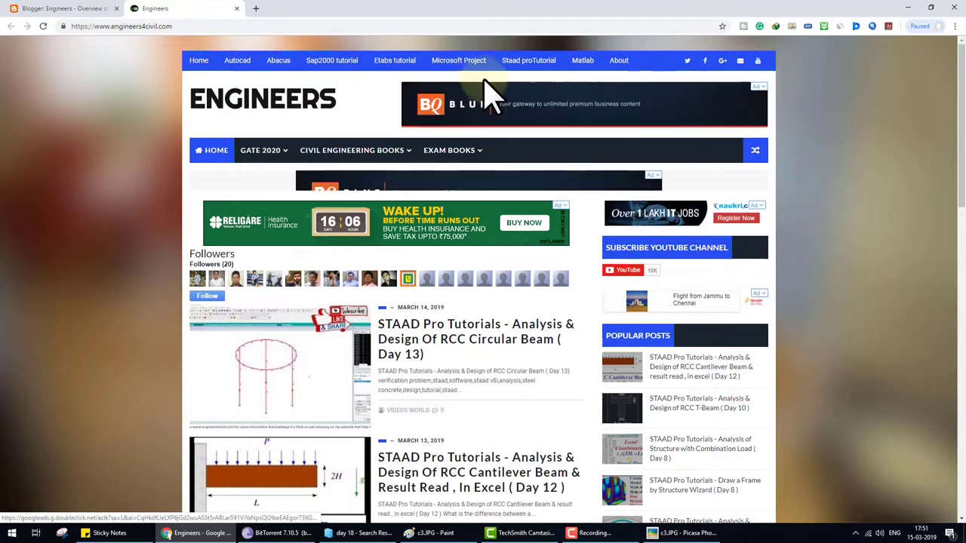
scroll(319, 248, "down", 2)
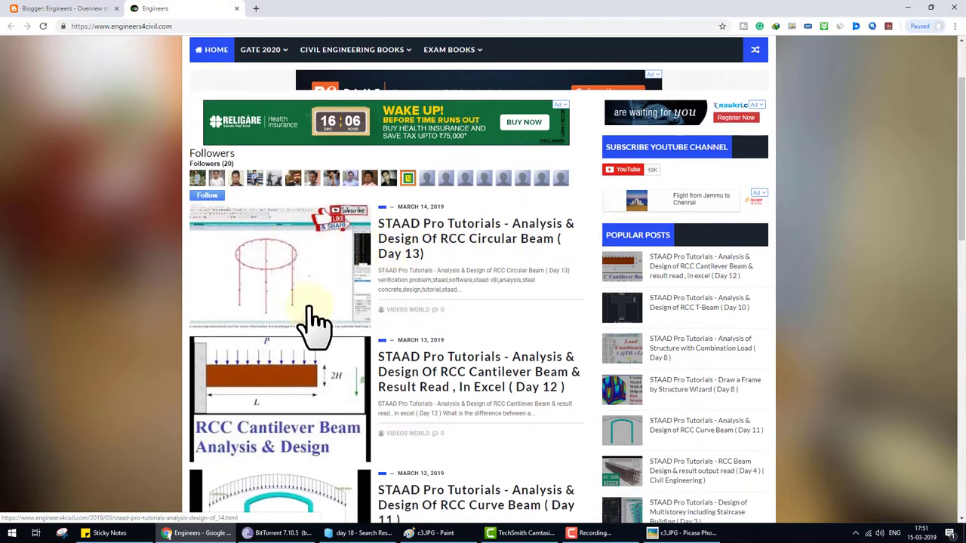
scroll(335, 305, "up", 2)
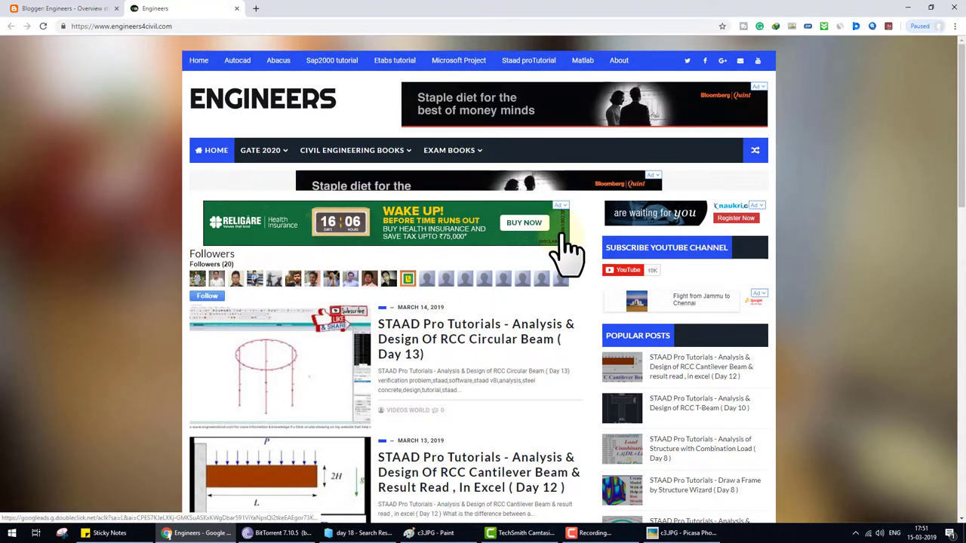
- Scroll the homepage down to the footer and back up to the top
scroll(562, 255, "down", 3)
scroll(559, 259, "down", 4)
scroll(604, 332, "down", 2)
scroll(596, 356, "down", 1)
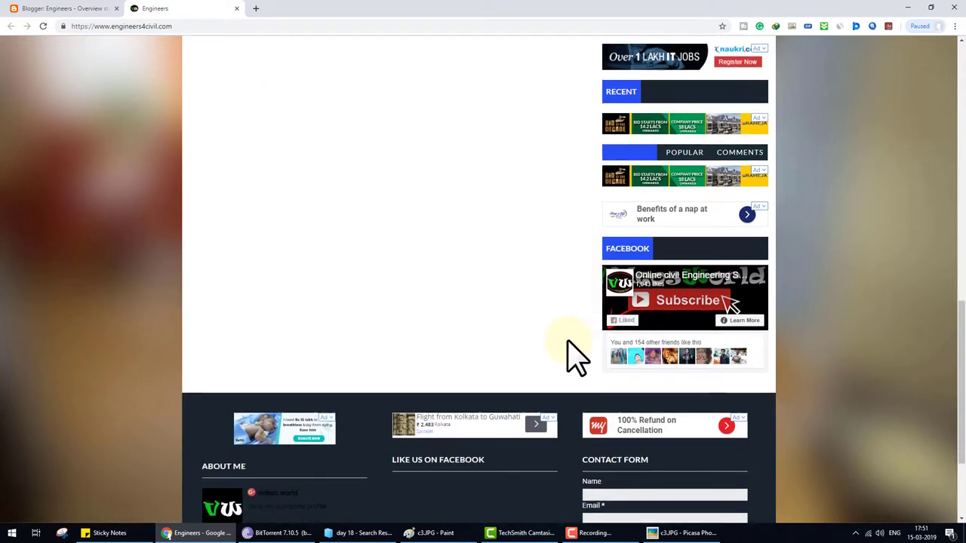
scroll(528, 347, "down", 2)
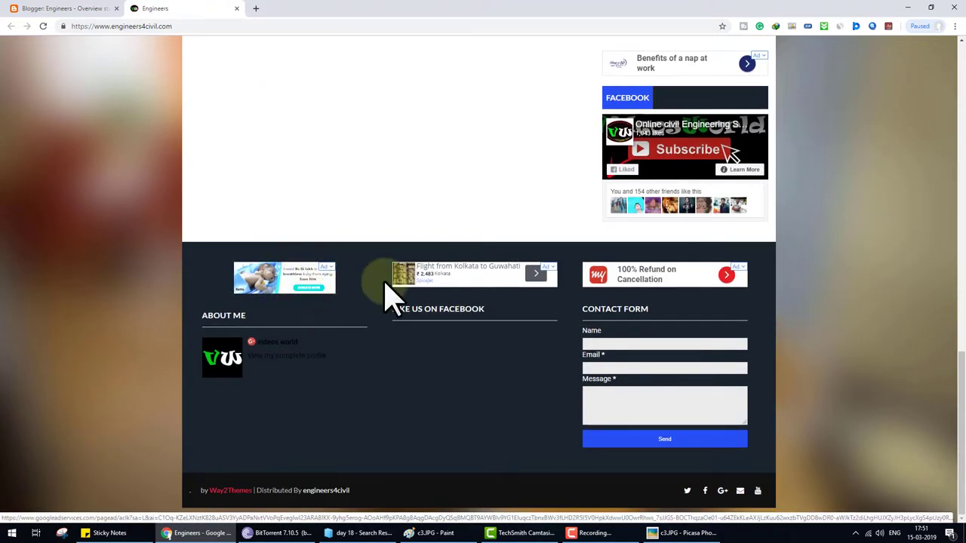
scroll(646, 317, "up", 4)
scroll(656, 332, "up", 4)
scroll(574, 317, "up", 3)
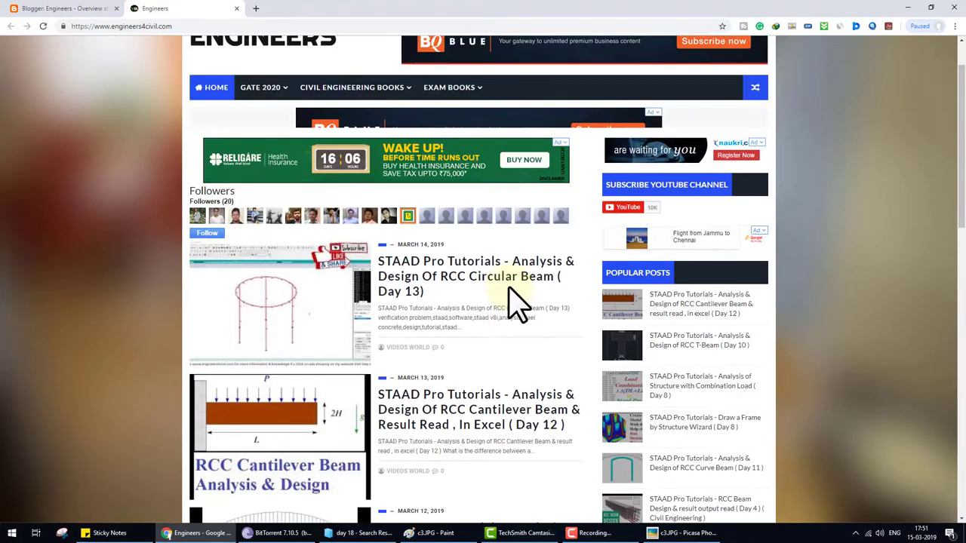
scroll(482, 281, "up", 1)
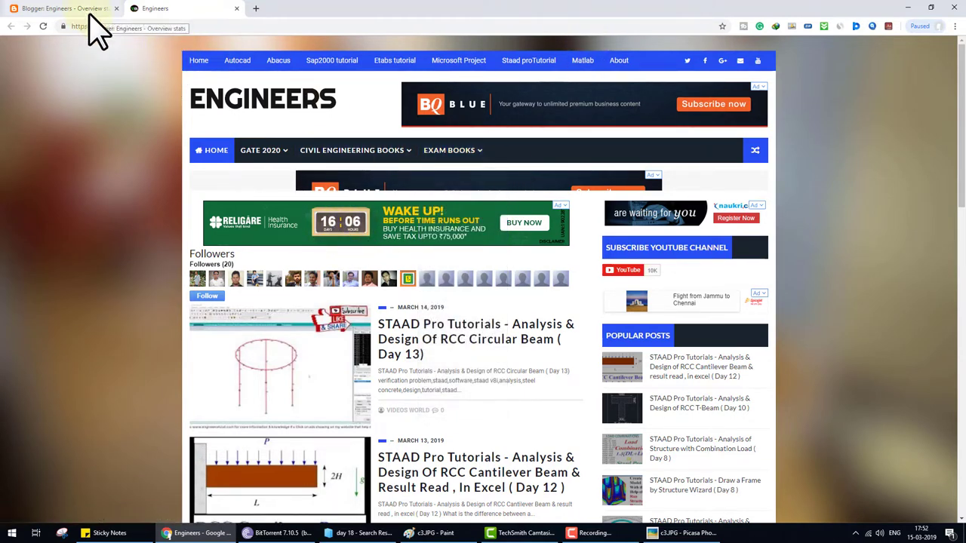
- Bring the PLAN drawing forward, mark its vertical centre line and hatch the right half green
left_click(683, 532)
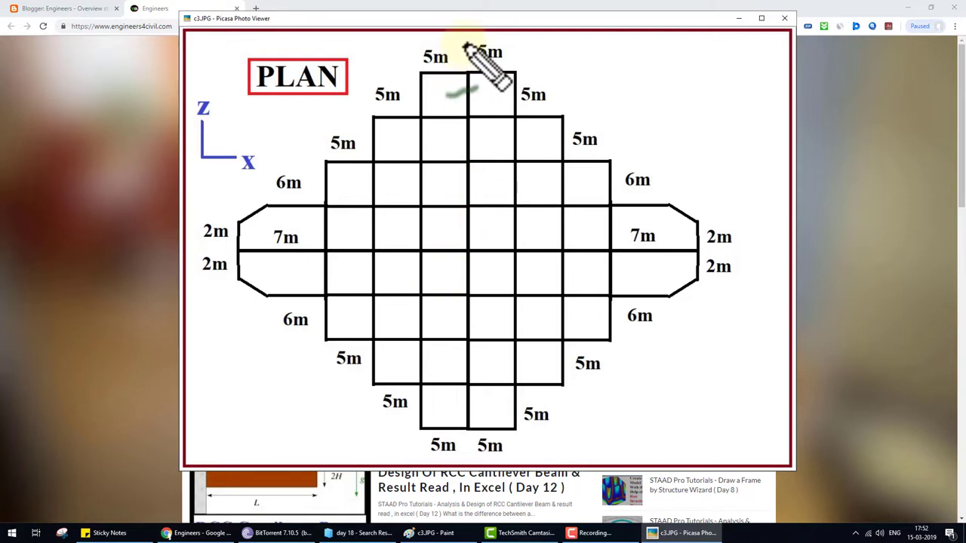
mouse_move(466, 42)
left_mouse_down()
mouse_move(464, 317)
mouse_move(450, 443)
left_mouse_up()
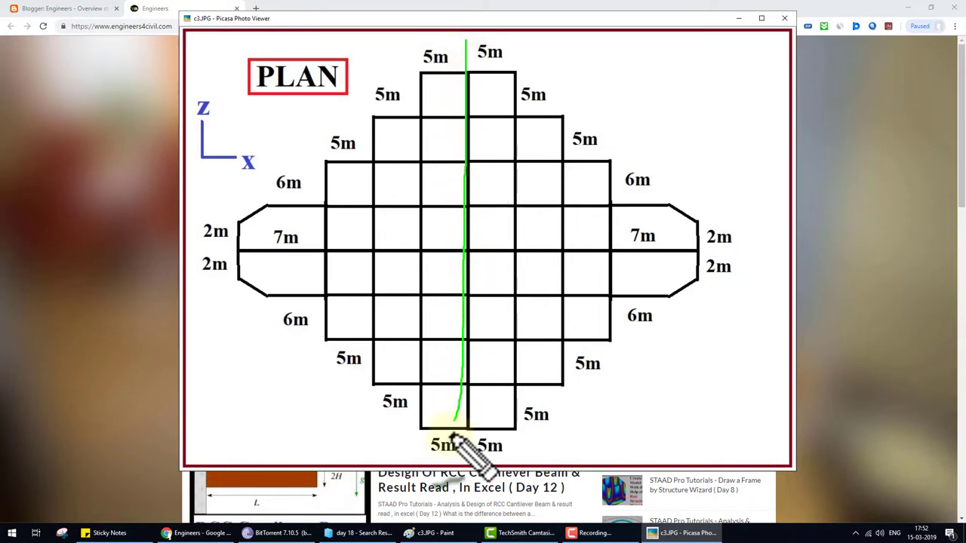
mouse_move(486, 83)
left_mouse_down()
mouse_move(466, 129)
mouse_move(505, 183)
mouse_move(507, 280)
mouse_move(586, 300)
mouse_move(535, 317)
left_mouse_up()
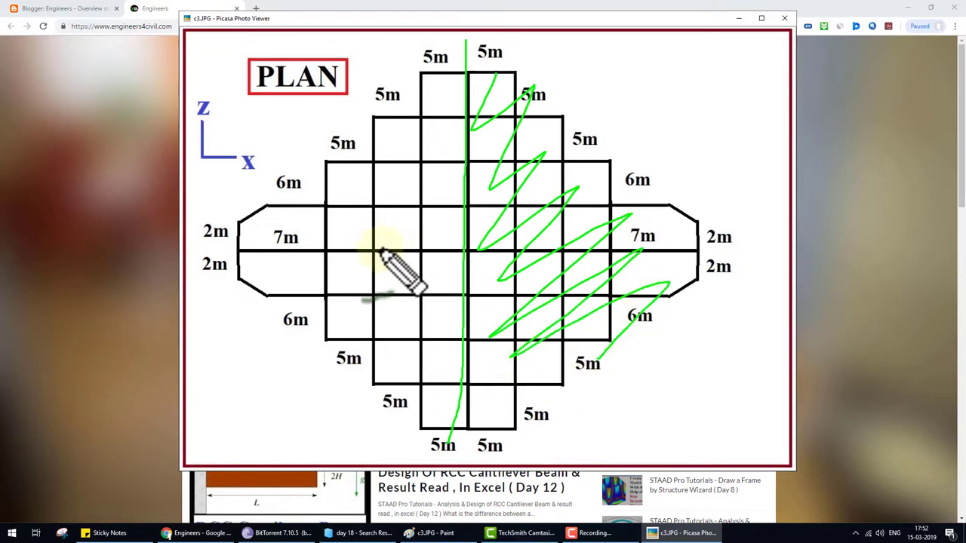
left_click_drag(392, 255, 429, 269)
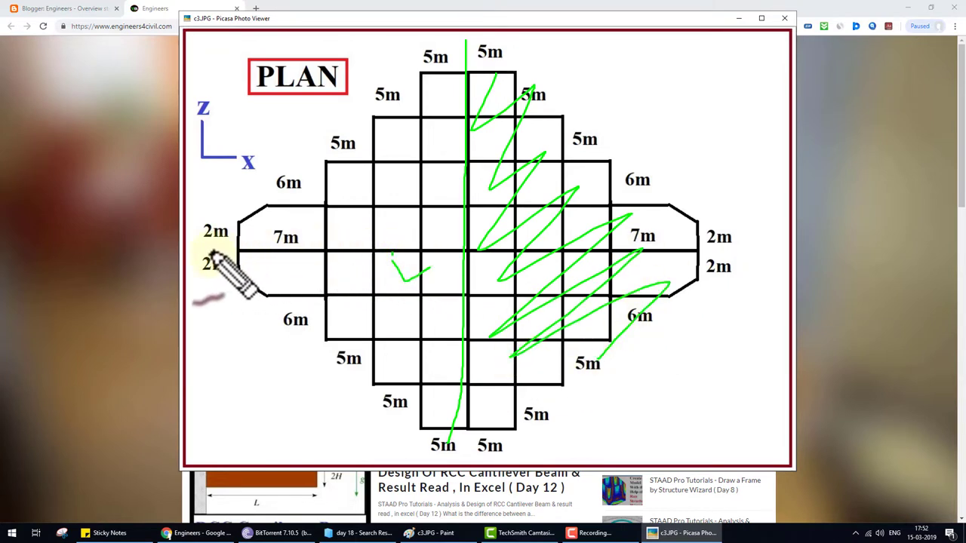
- Mark the horizontal centre line and shade the left quarters red, then erase all markings
left_click_drag(210, 250, 453, 250)
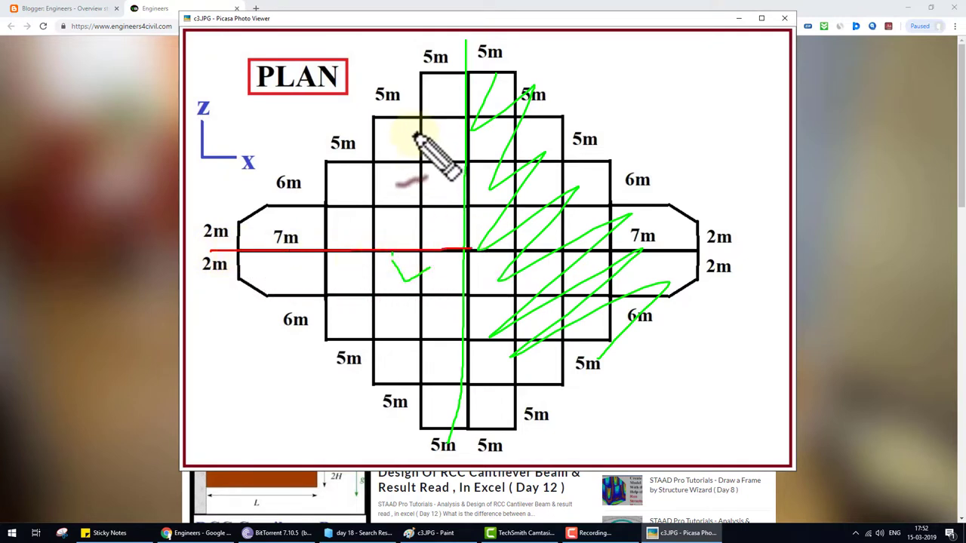
mouse_move(426, 124)
left_mouse_down()
mouse_move(352, 190)
mouse_move(479, 160)
mouse_move(415, 221)
left_mouse_up()
left_click_drag(380, 315, 458, 295)
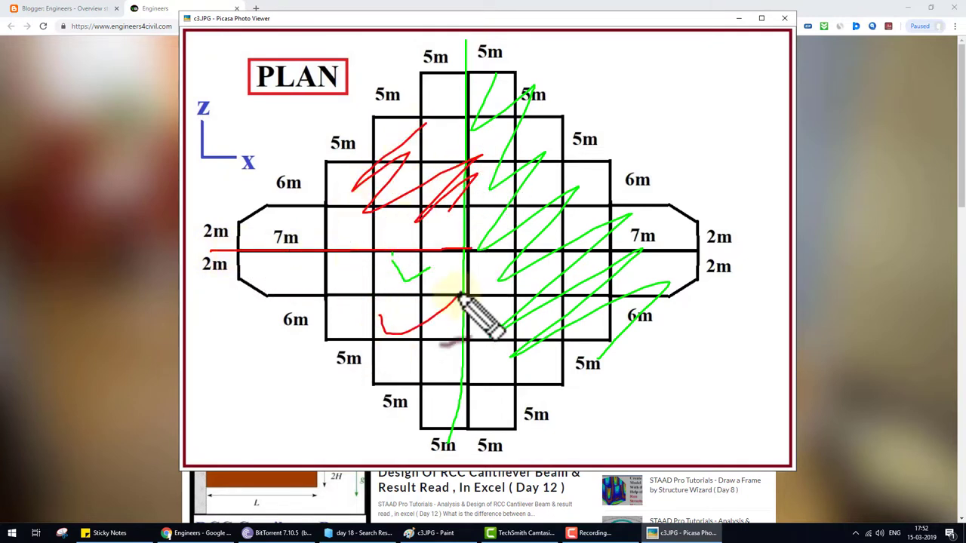
mouse_move(346, 236)
left_mouse_down()
mouse_move(340, 216)
mouse_move(451, 98)
mouse_move(344, 248)
mouse_move(379, 264)
mouse_move(438, 324)
mouse_move(453, 377)
left_mouse_up()
mouse_move(381, 175)
left_mouse_down()
mouse_move(388, 259)
mouse_move(367, 237)
mouse_move(409, 183)
left_mouse_up()
mouse_move(469, 114)
left_mouse_down()
mouse_move(442, 189)
mouse_move(438, 334)
mouse_move(448, 384)
left_mouse_up()
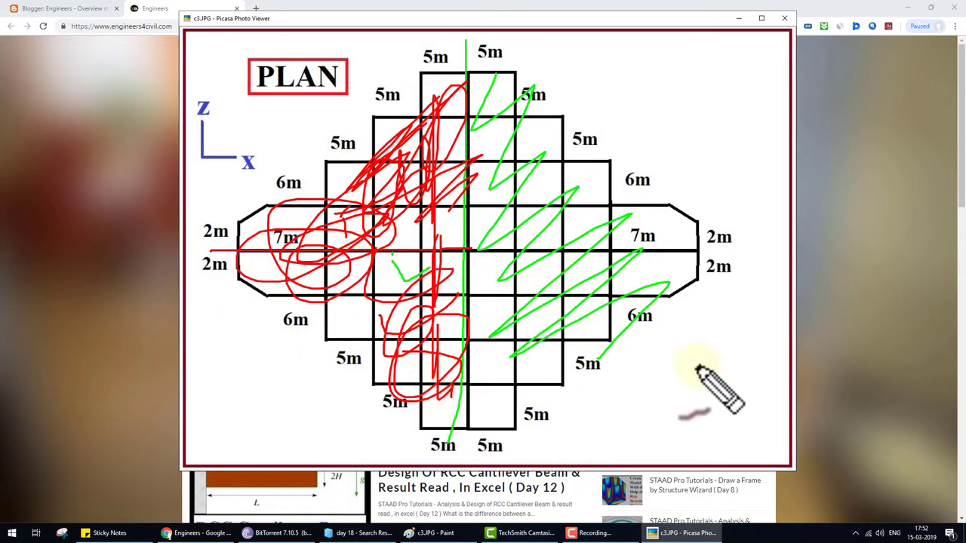
key("Escape")
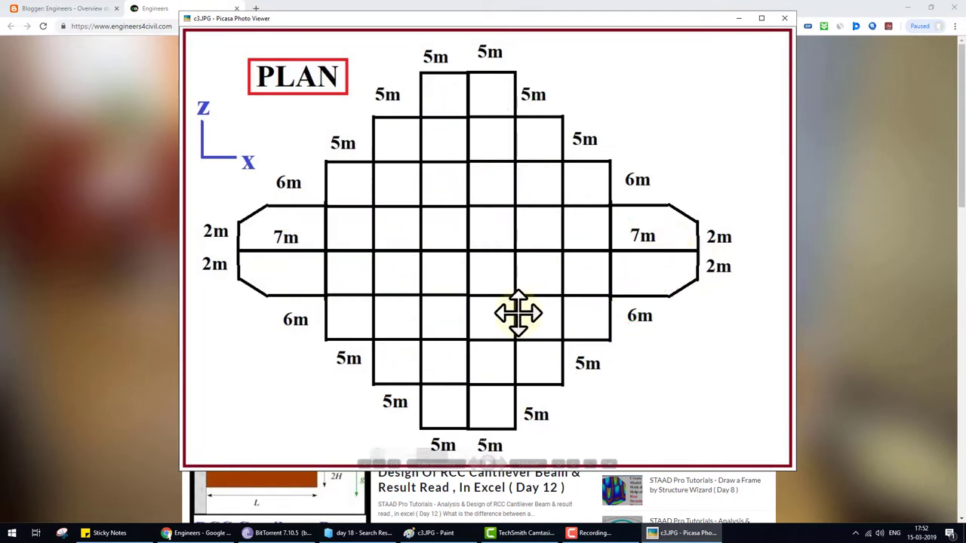
key("super+d")
- Refresh the desktop and launch STAAD.Pro V8i from its desktop shortcut
double_click(58, 27)
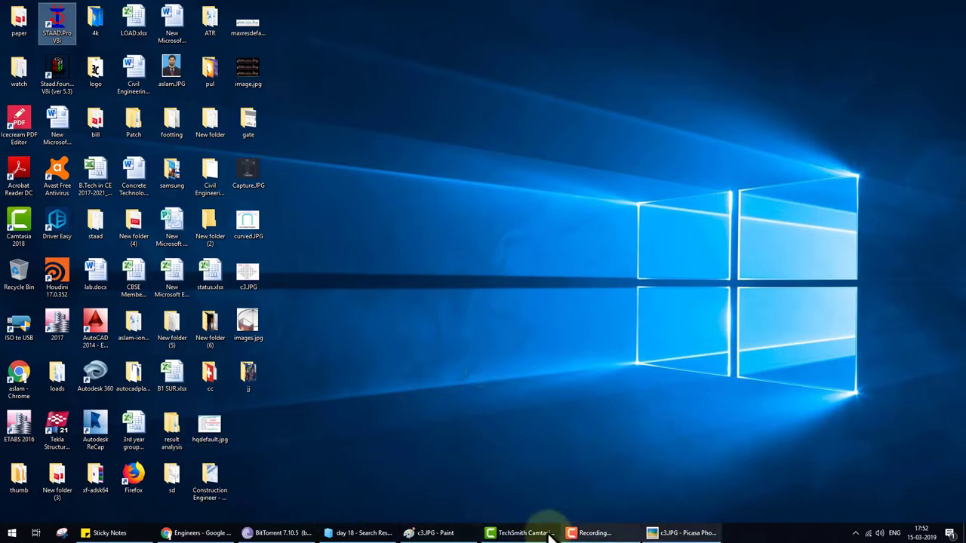
right_click(469, 242)
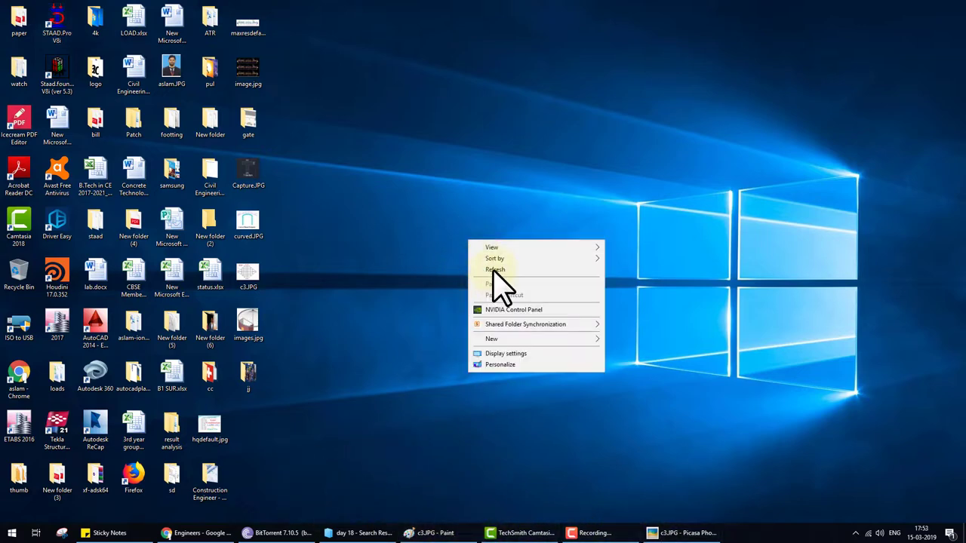
left_click(519, 270)
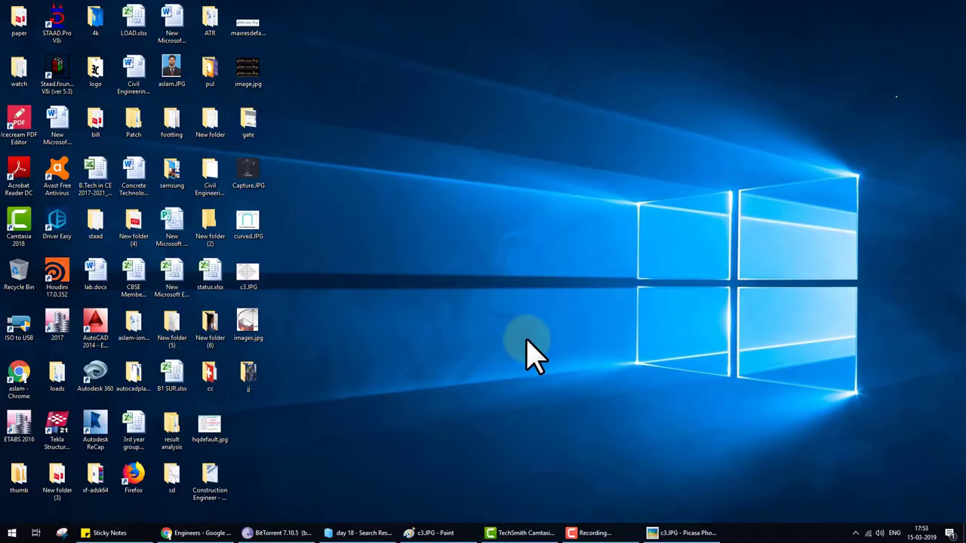
right_click(424, 258)
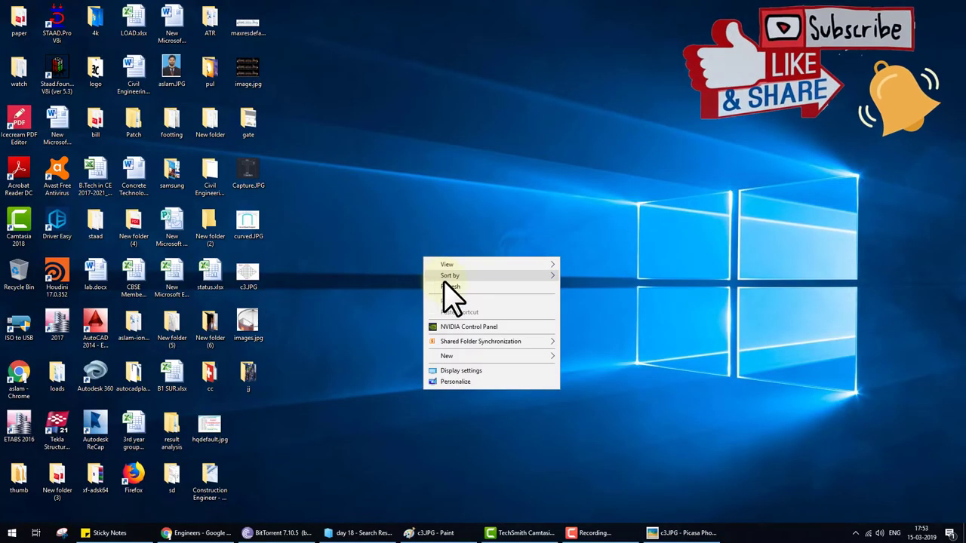
right_click(55, 29)
left_click(67, 34)
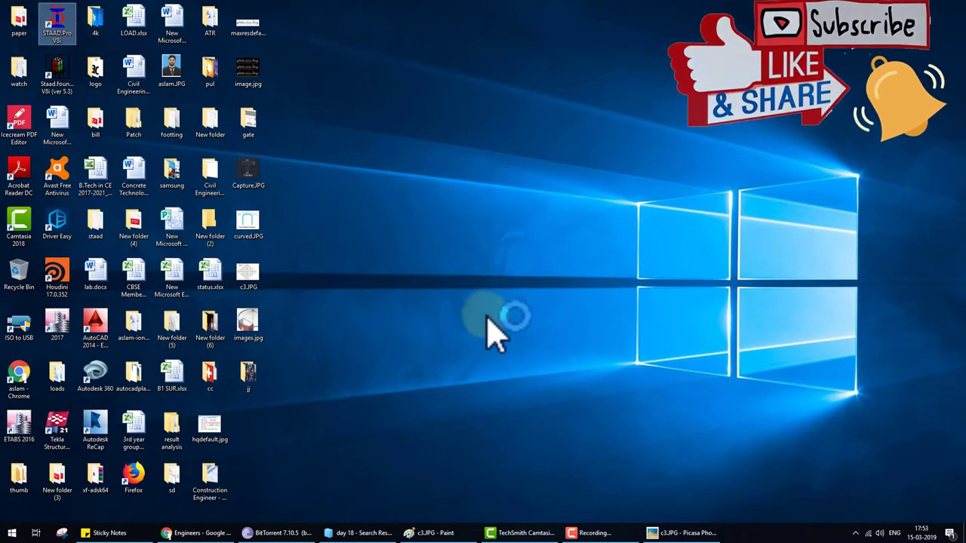
- Create a new Space model named 'mirror command' in metres and kilonewtons, then show the PLAN drawing
left_click(773, 534)
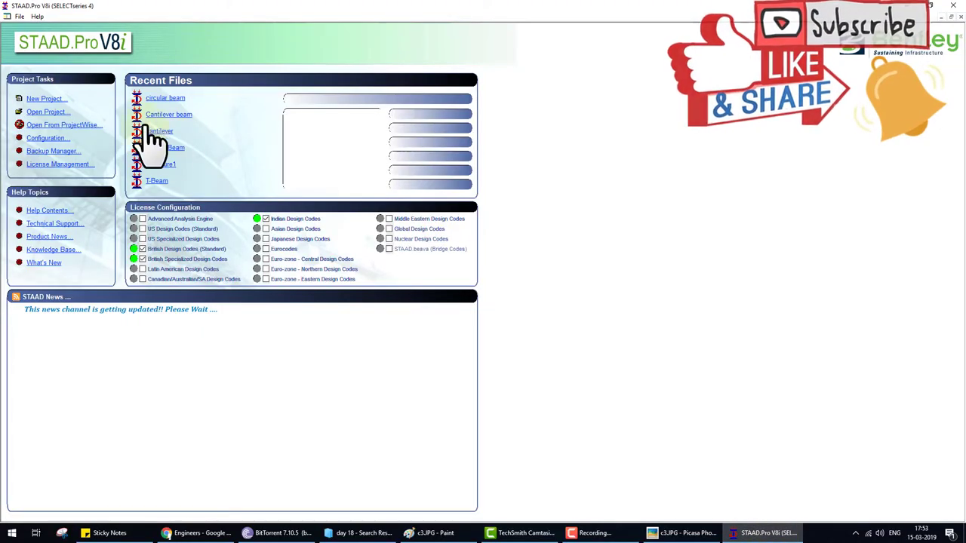
left_click(44, 99)
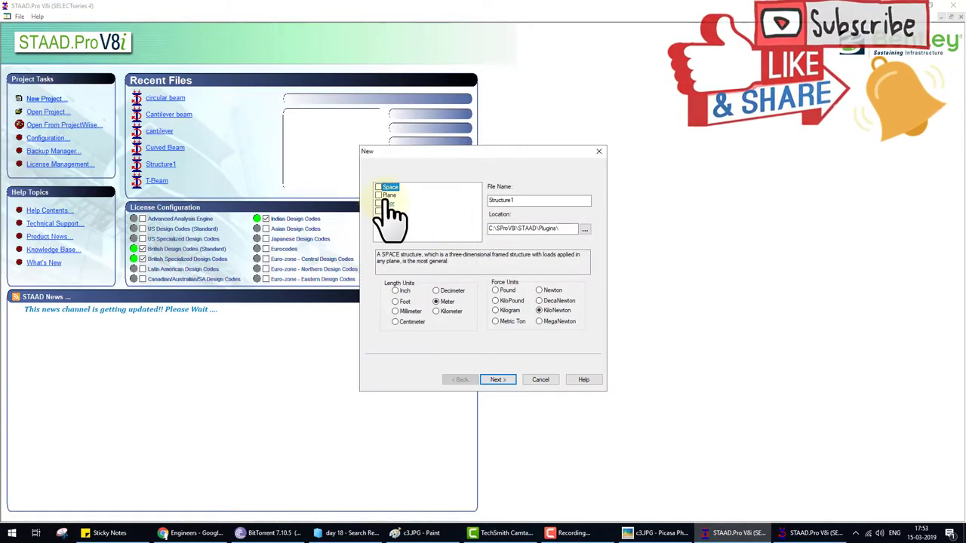
left_click(379, 187)
type("mirror comman")
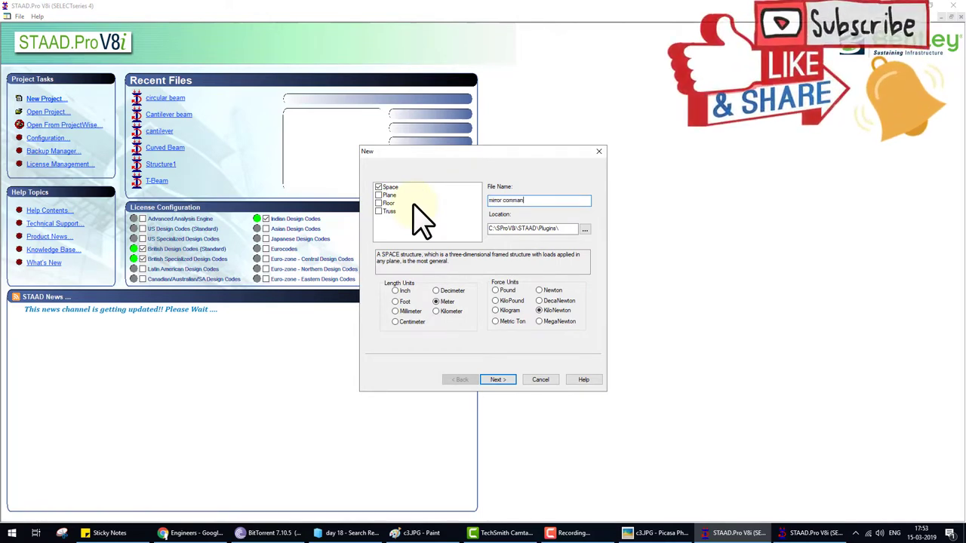
type("d")
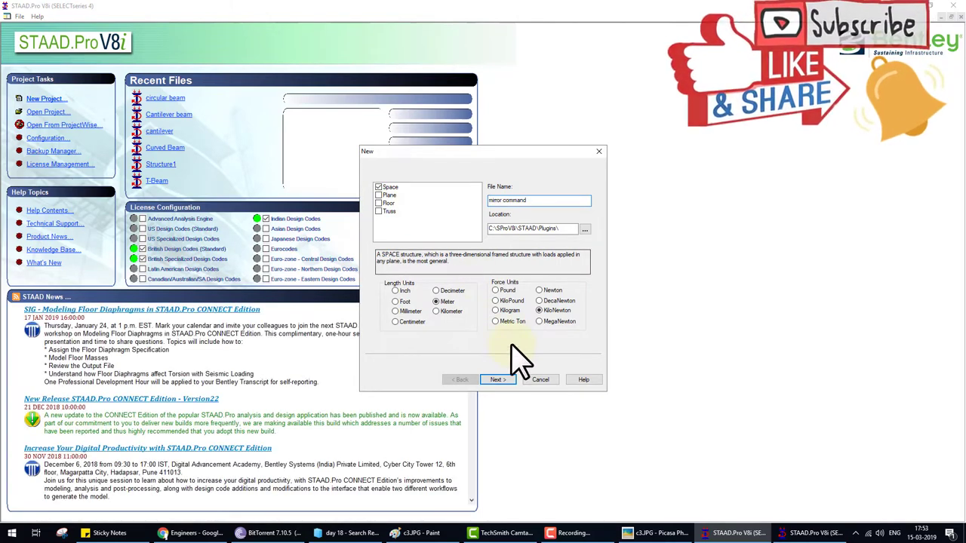
left_click(499, 379)
left_click(507, 381)
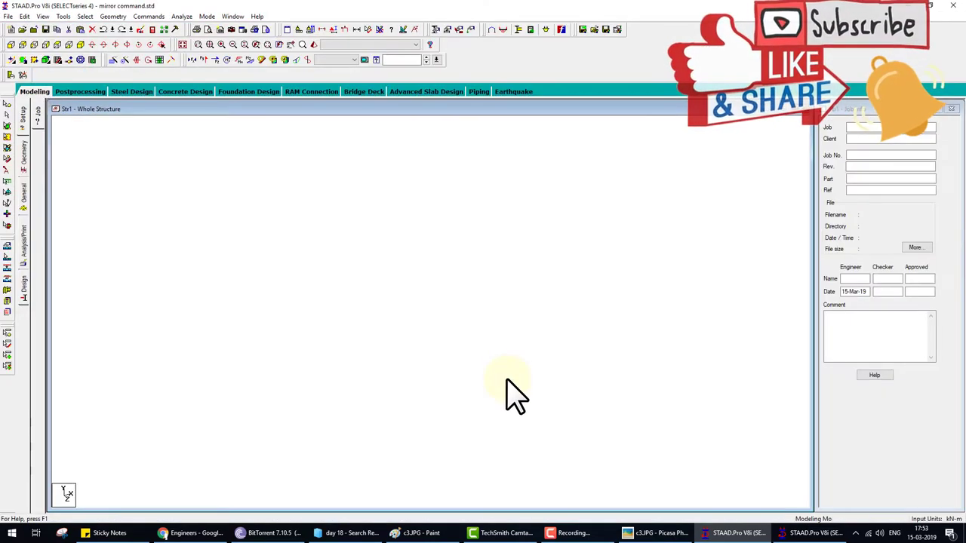
left_click(655, 533)
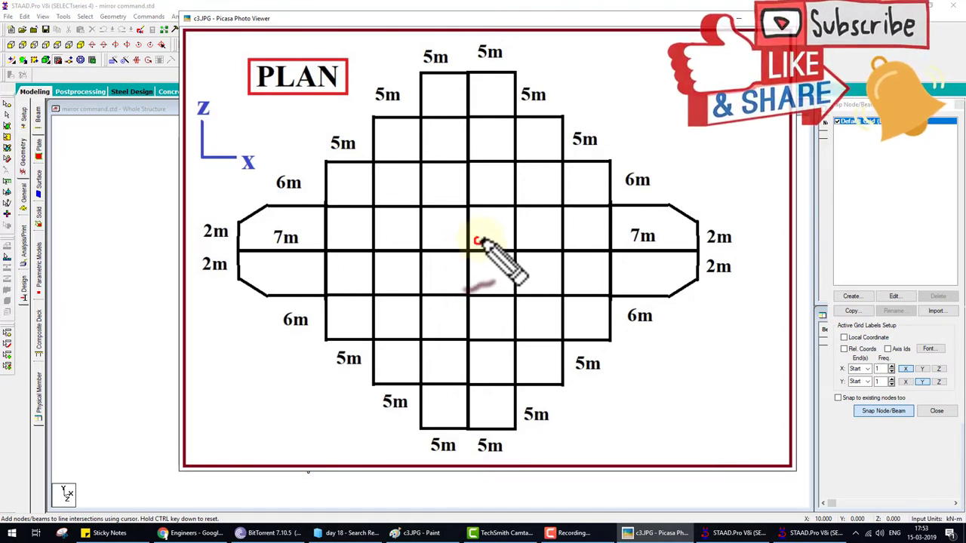
- Mark the origin at the plan centre and number grid lines 1–4 along an upward arrow
left_click(478, 241)
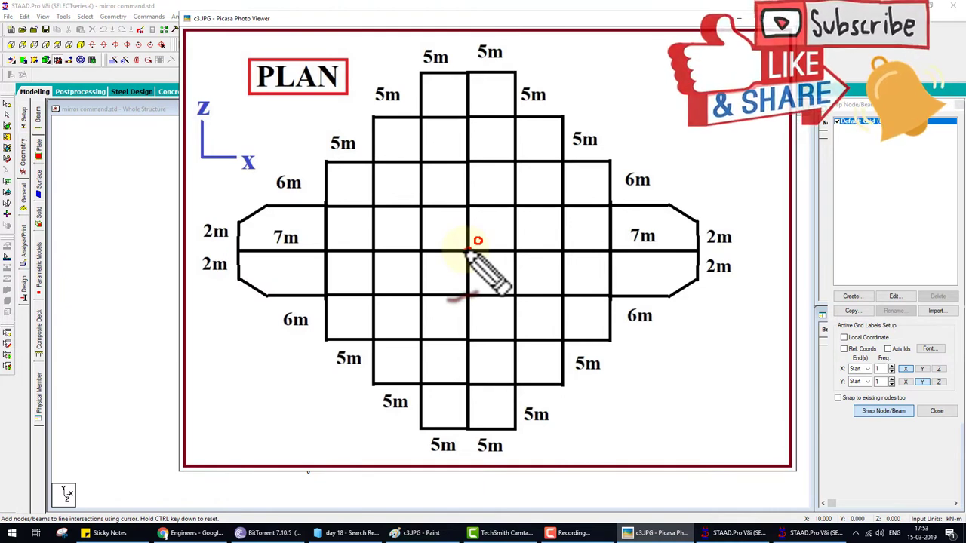
mouse_move(470, 243)
left_mouse_down()
mouse_move(474, 168)
mouse_move(476, 212)
left_mouse_up()
left_click_drag(475, 157, 496, 161)
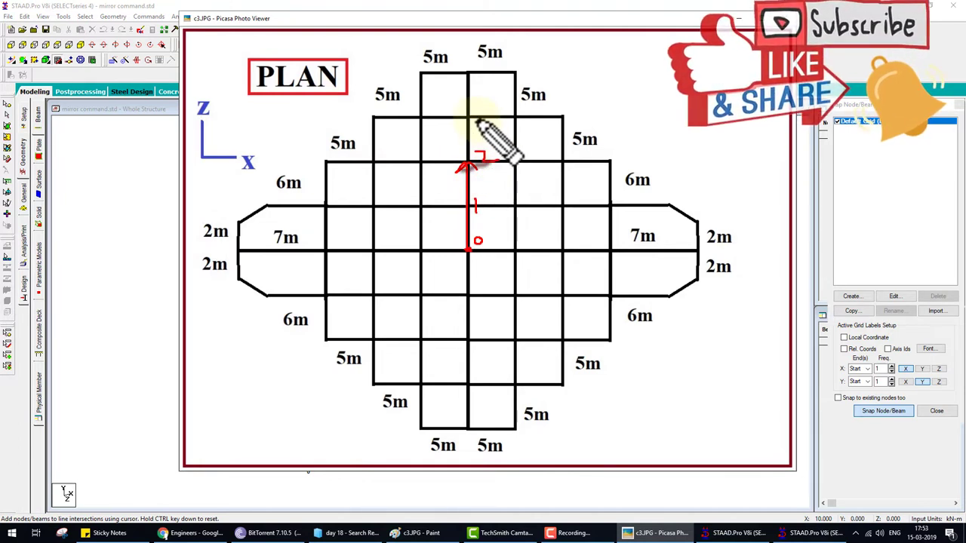
left_click_drag(473, 113, 476, 129)
left_click_drag(474, 73, 483, 82)
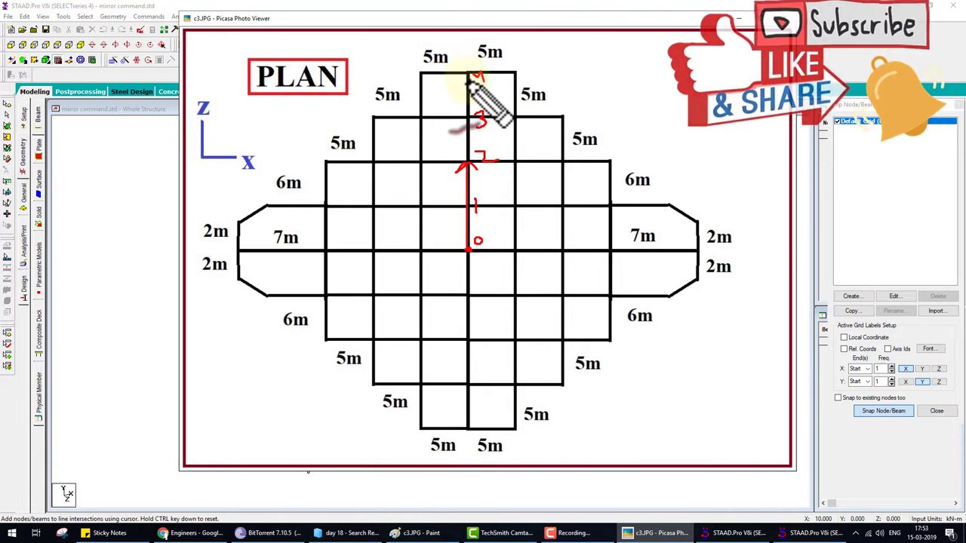
- Draw a leftward negative-X arrow and number the grid points across the plan
left_click_drag(468, 135, 426, 136)
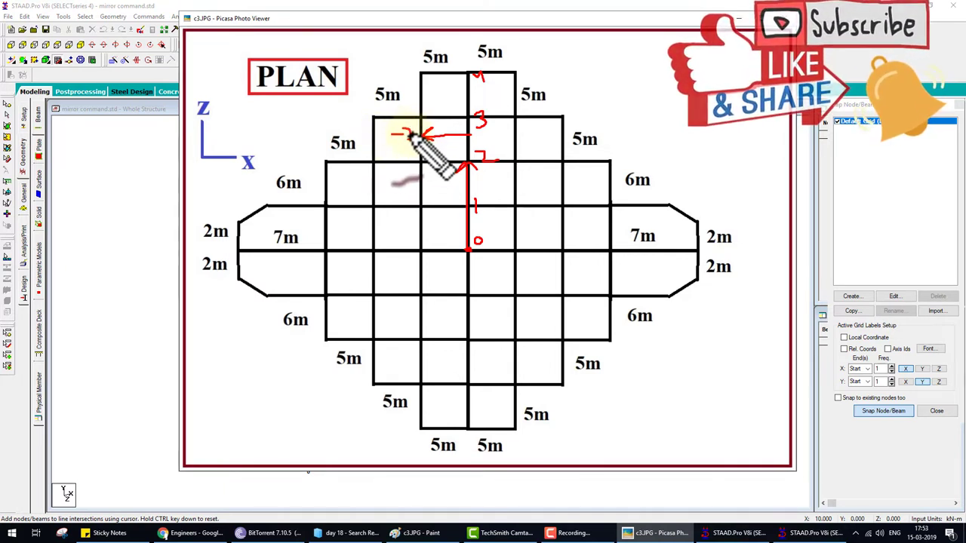
left_click_drag(404, 128, 415, 141)
mouse_move(416, 127)
left_mouse_down()
mouse_move(404, 141)
mouse_move(423, 152)
left_mouse_up()
mouse_move(363, 160)
left_mouse_down()
mouse_move(385, 166)
mouse_move(368, 155)
left_mouse_up()
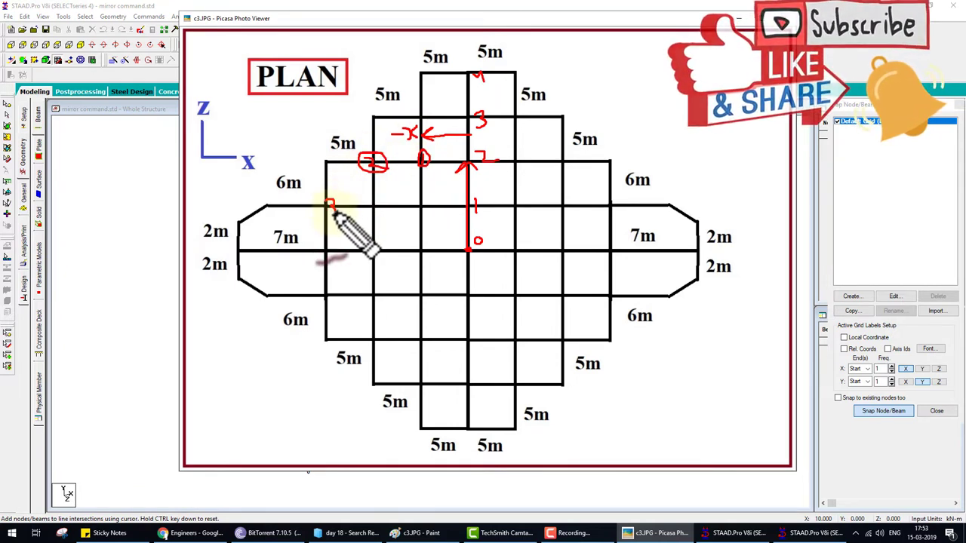
mouse_move(329, 195)
left_mouse_down()
mouse_move(329, 209)
mouse_move(336, 195)
left_mouse_up()
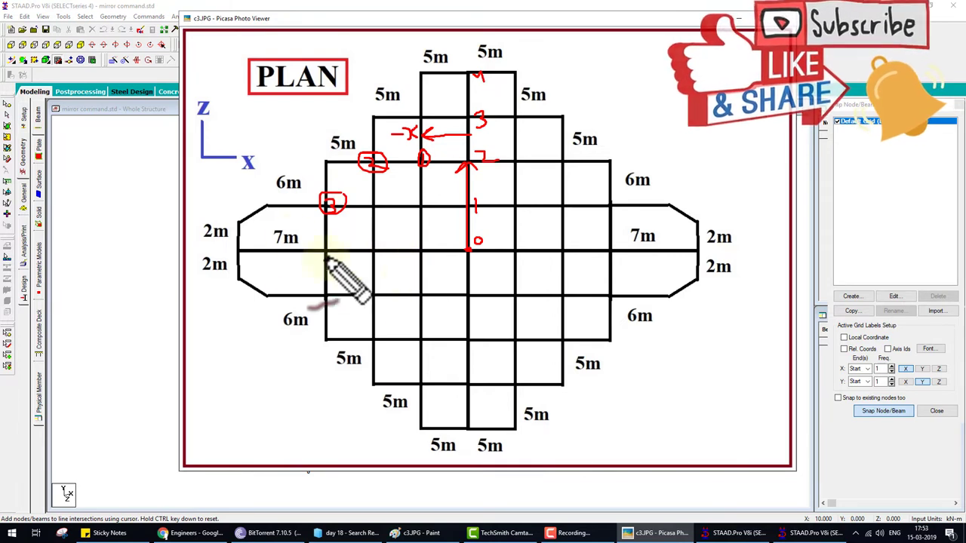
mouse_move(267, 189)
left_mouse_down()
mouse_move(270, 197)
mouse_move(268, 187)
left_mouse_up()
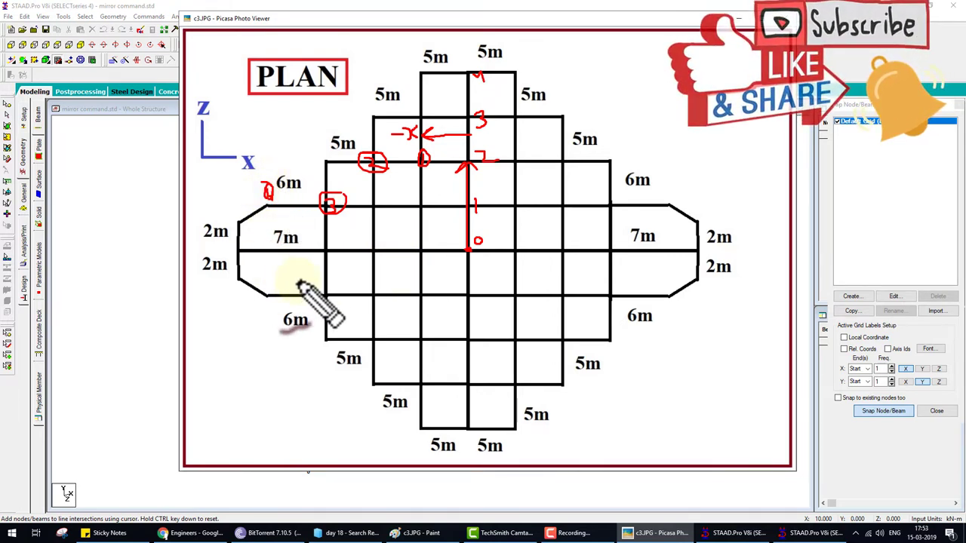
- Cross out the upper and left 5m and 6m dimensions, then clear all pen markings
mouse_move(386, 83)
left_mouse_down()
mouse_move(399, 102)
mouse_move(391, 106)
left_mouse_up()
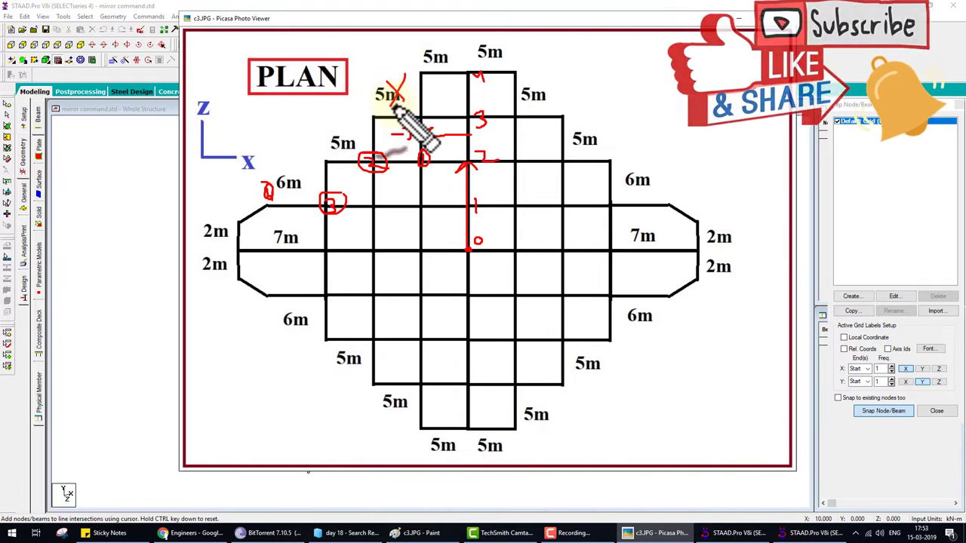
mouse_move(332, 113)
left_mouse_down()
mouse_move(358, 140)
mouse_move(340, 140)
left_mouse_up()
left_click_drag(287, 178, 306, 172)
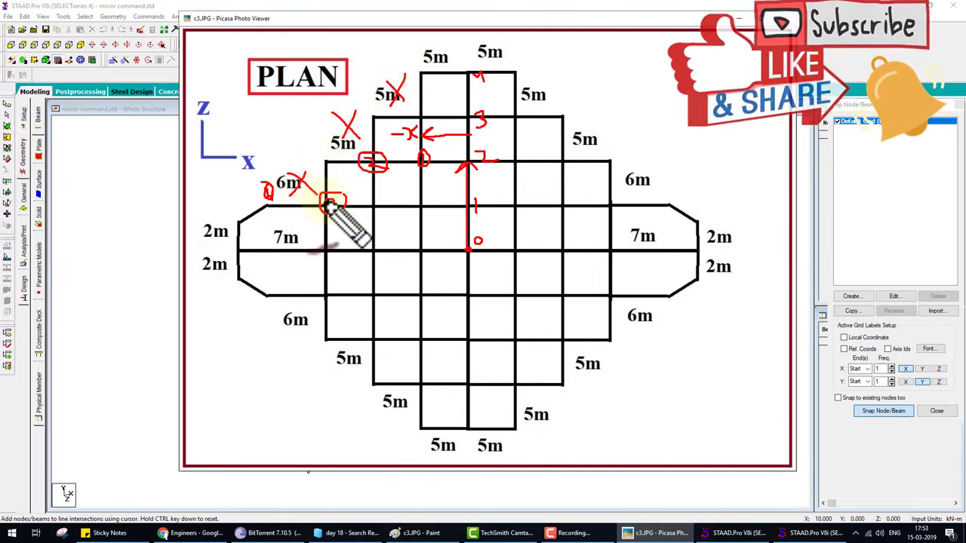
key("Escape")
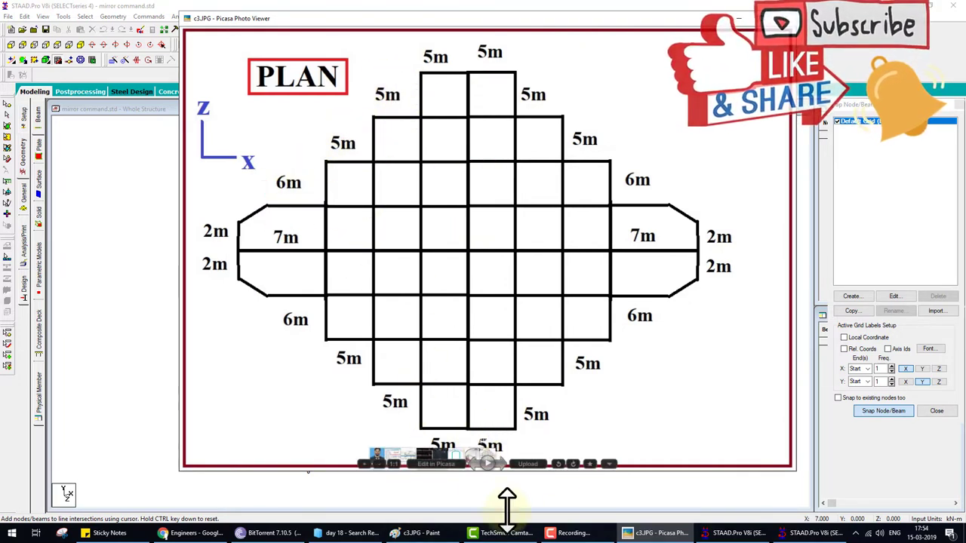
- Place node 1 at the grid origin, close the snap grid, and select it for a translational repeat
left_click(736, 534)
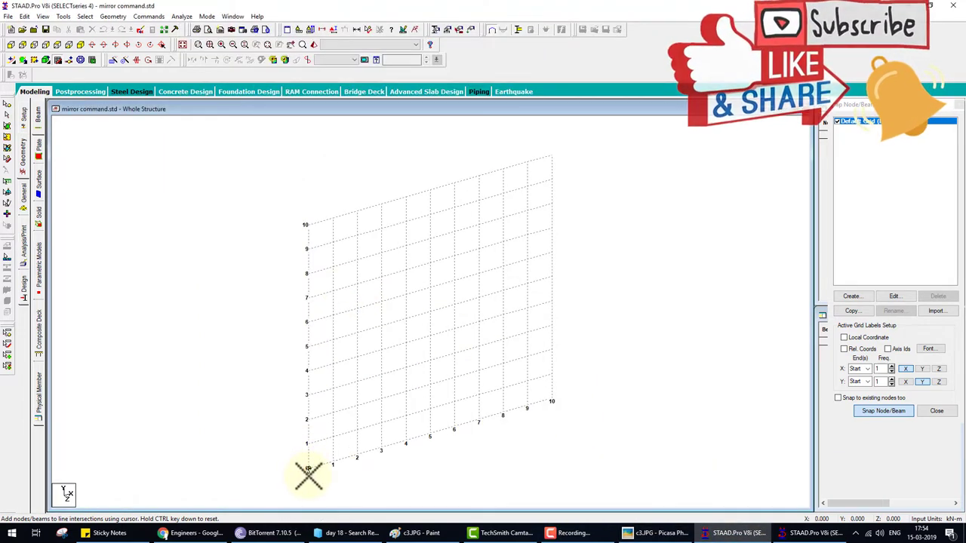
left_click(307, 469)
left_click(951, 106)
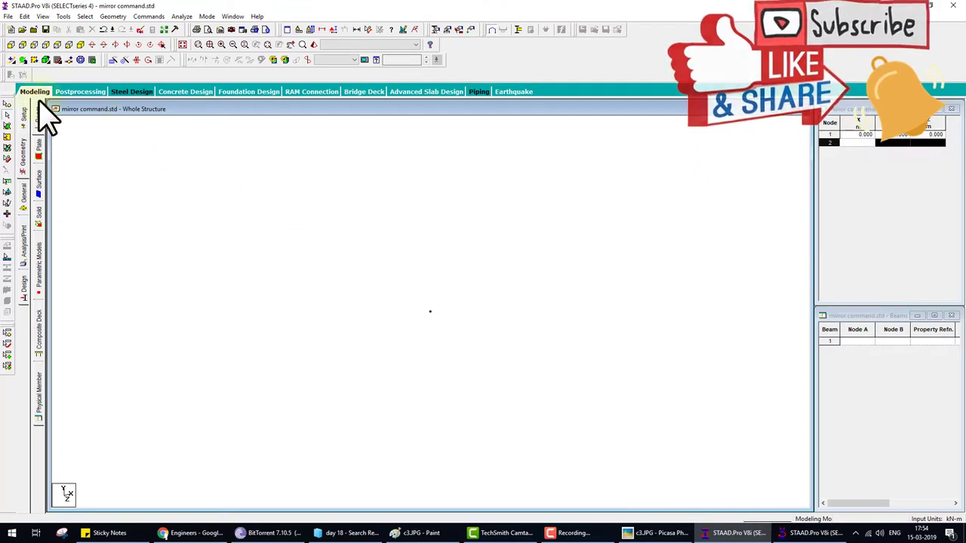
left_click_drag(405, 295, 489, 368)
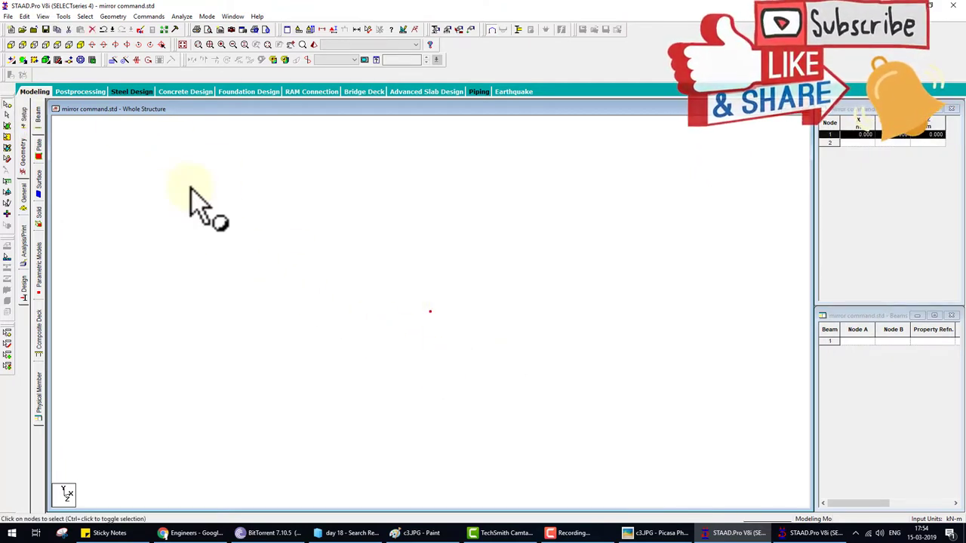
left_click(114, 61)
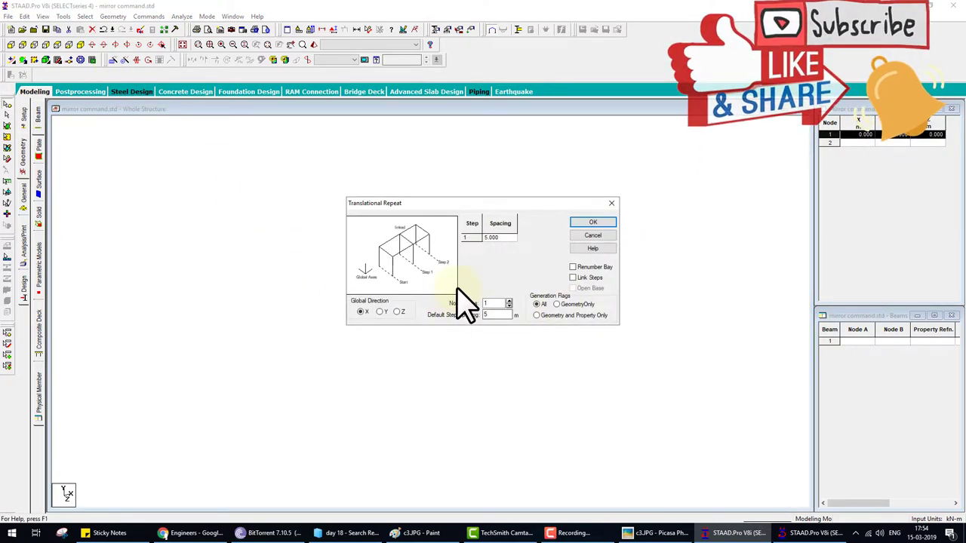
- Repeat the origin node 5 times at 4 m along Z, forming a 20 m beam line
left_click_drag(473, 206, 467, 123)
type("4")
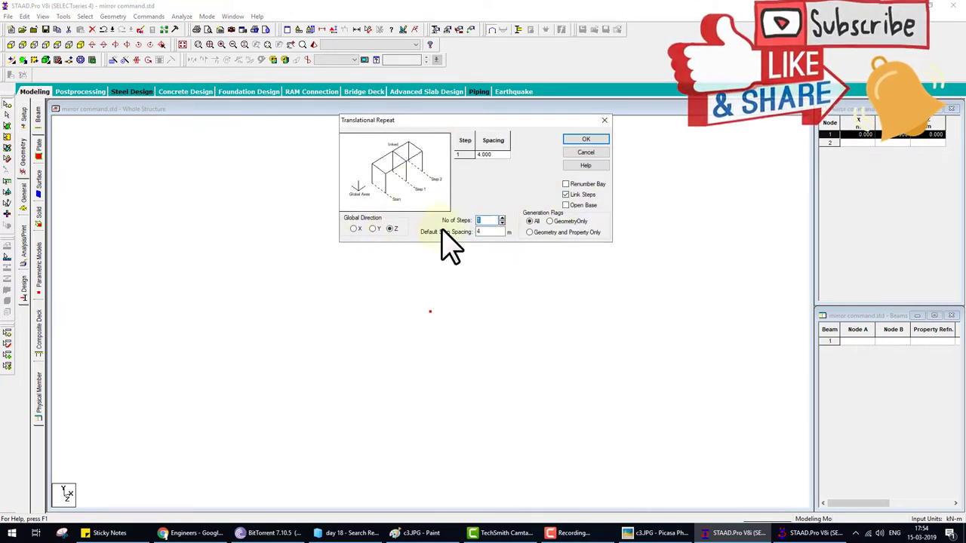
type("5")
left_click(585, 141)
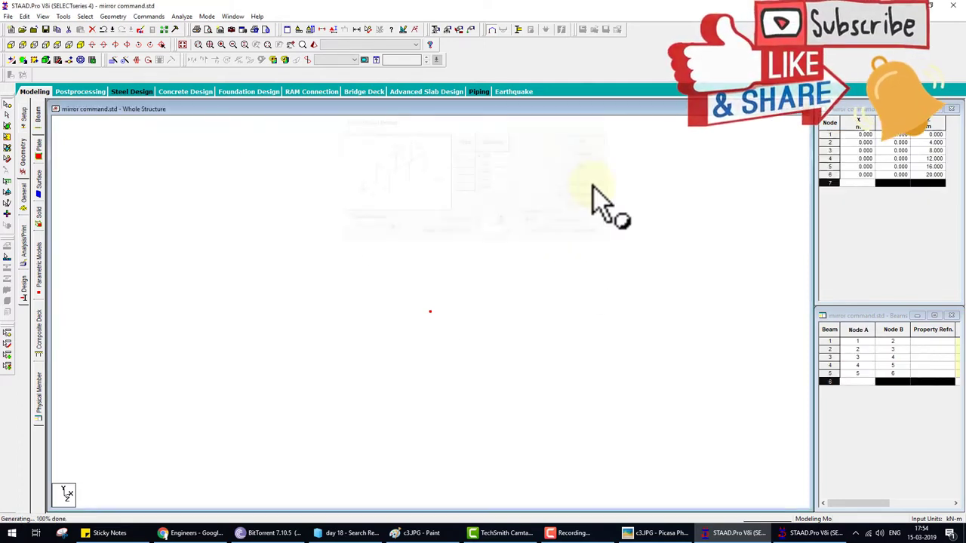
- Switch to front view and select the beams along the line
left_click(58, 46)
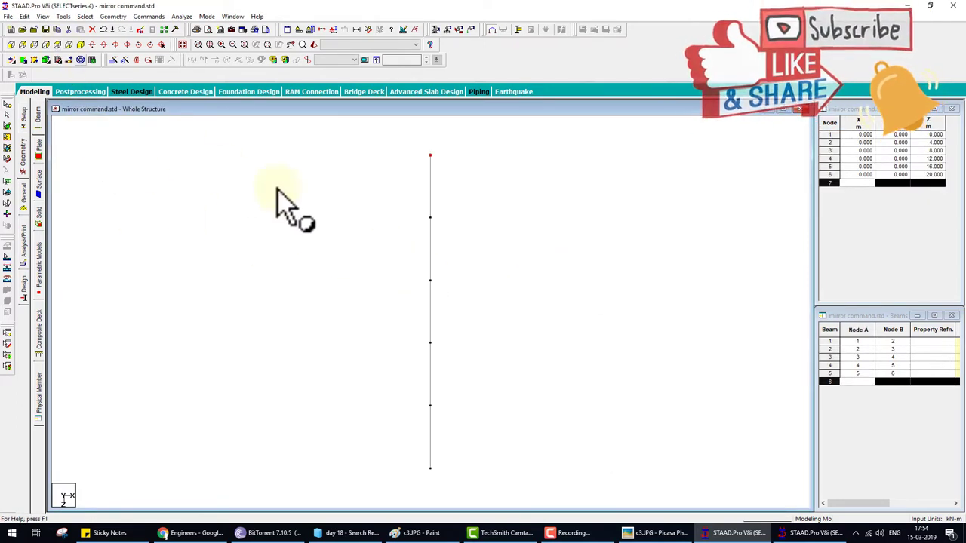
left_click(431, 249)
left_click(421, 327)
left_click(431, 367)
left_click(430, 434)
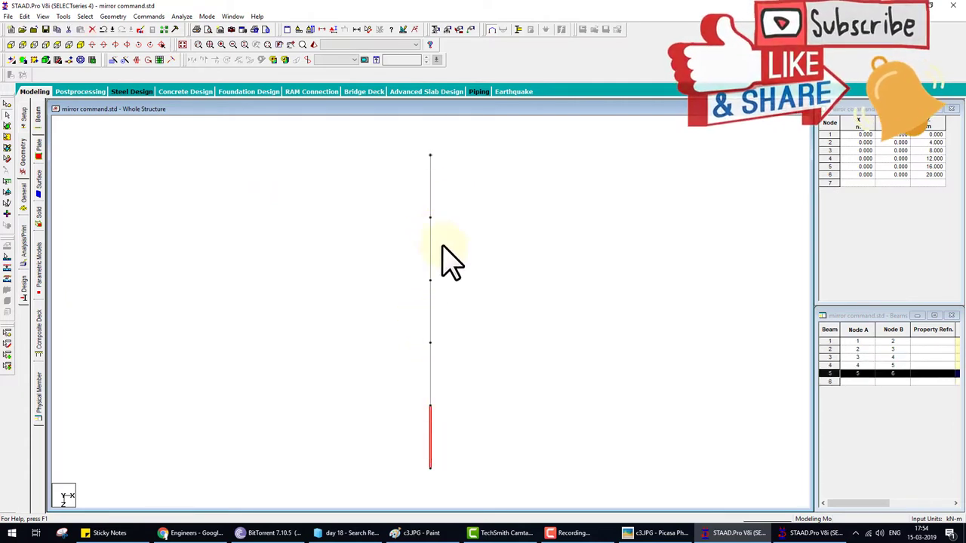
- Delete beam 1 with its origin node and select the remaining four beams
left_click(430, 185)
key("Delete")
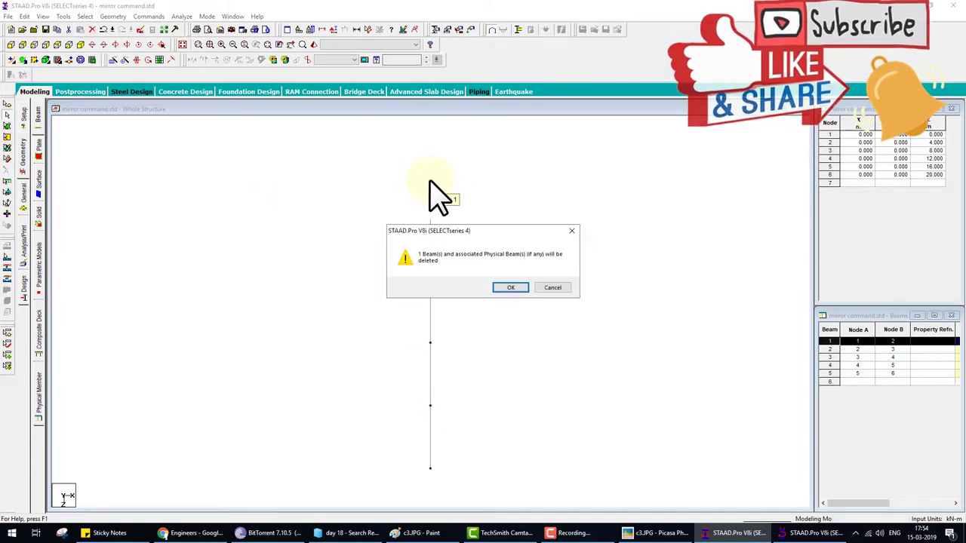
key("Return")
left_click_drag(498, 132, 408, 483)
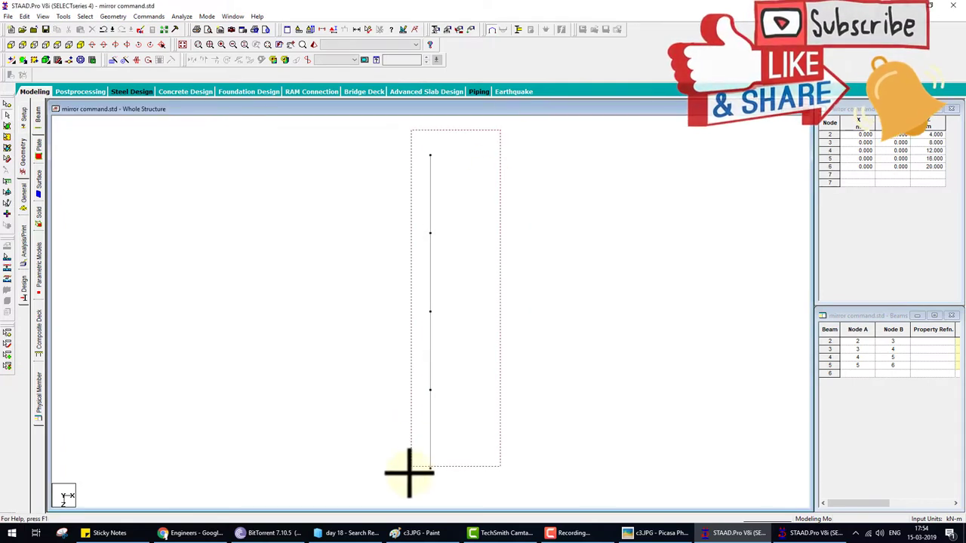
mouse_move(429, 156)
left_mouse_down()
mouse_move(368, 192)
mouse_move(426, 226)
mouse_move(429, 391)
left_mouse_up()
left_click_drag(353, 393, 408, 451)
mouse_move(468, 273)
left_mouse_down()
mouse_move(388, 280)
mouse_move(393, 261)
mouse_move(411, 290)
left_mouse_up()
key("Escape")
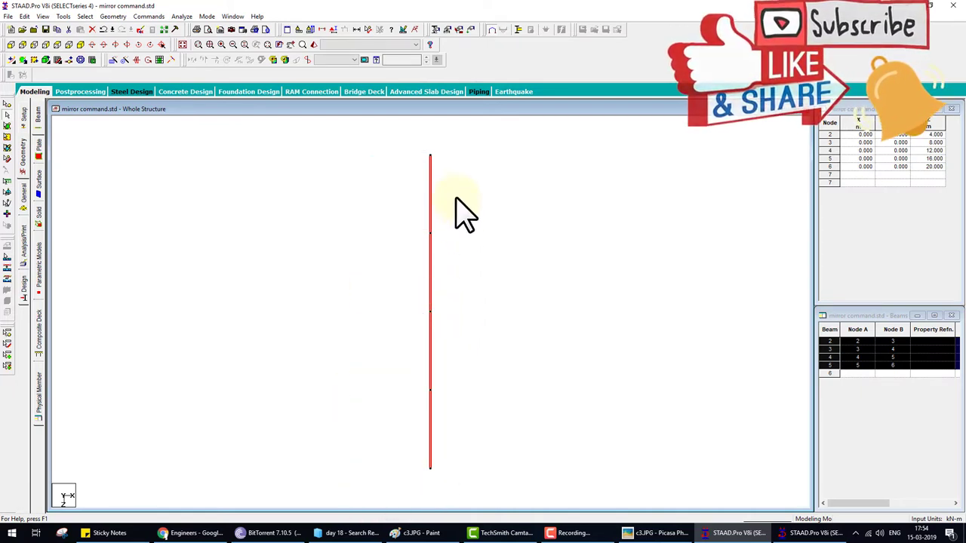
- Repeat the four beams 3 times at −5 m along X, then delete the top-middle and top-left corner nodes
left_click(113, 60)
type("-5")
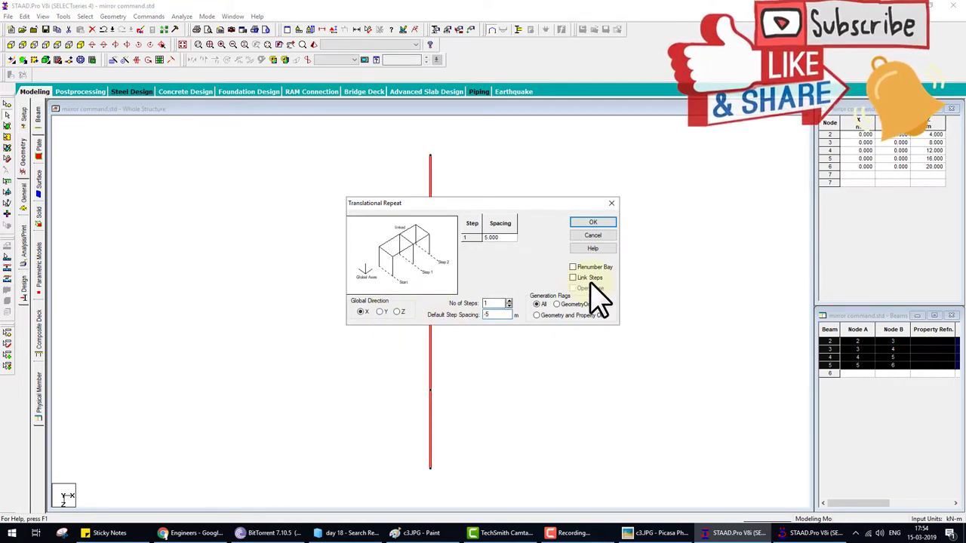
left_click(595, 224)
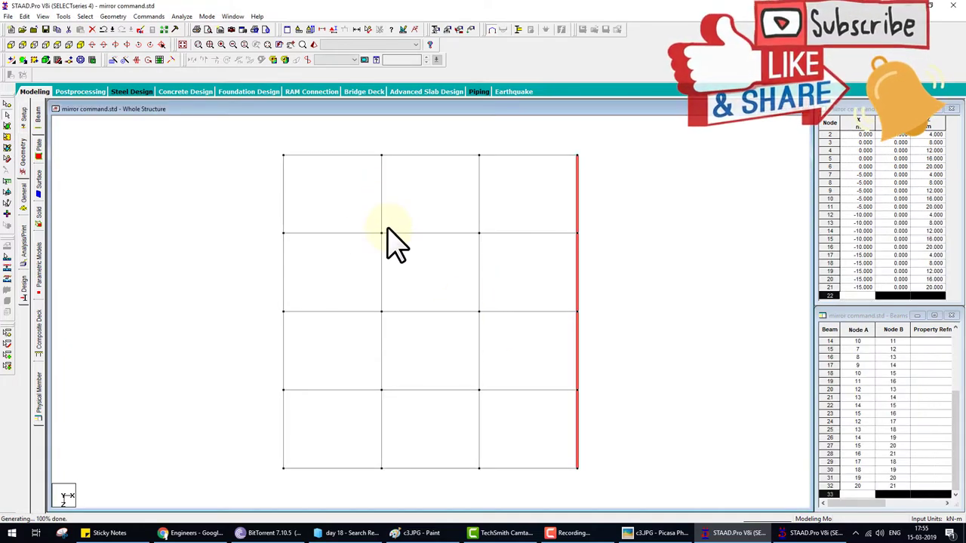
left_click(381, 157)
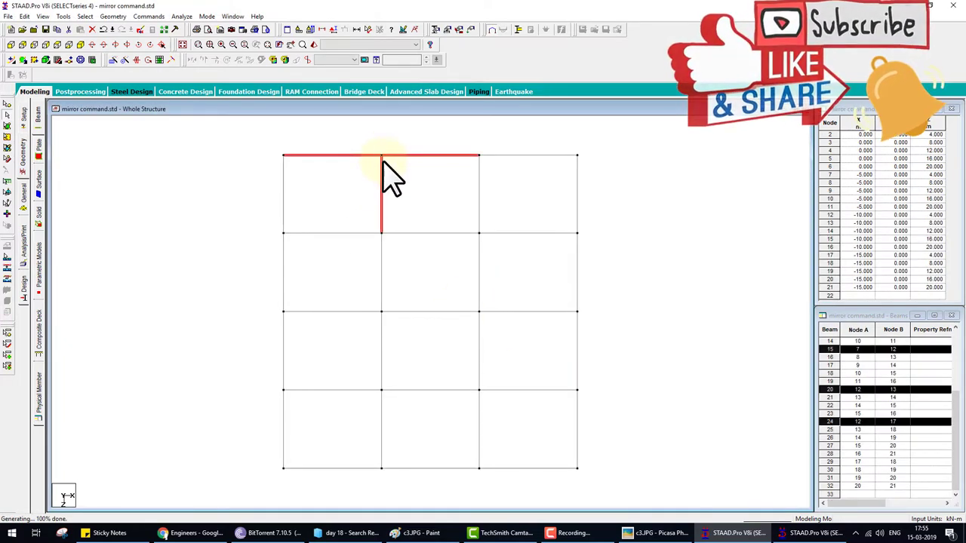
key("Delete")
key("Return")
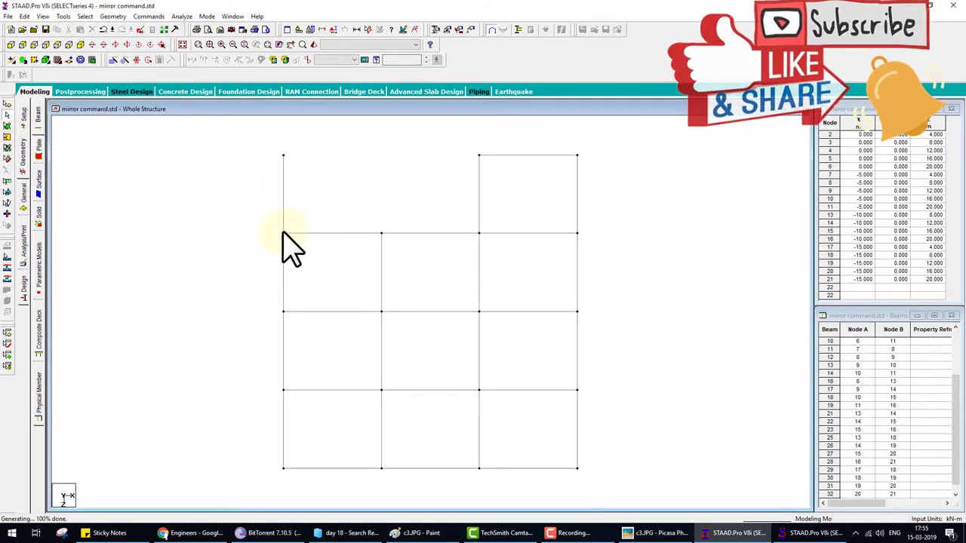
left_click(283, 233)
key("Delete")
key("Return")
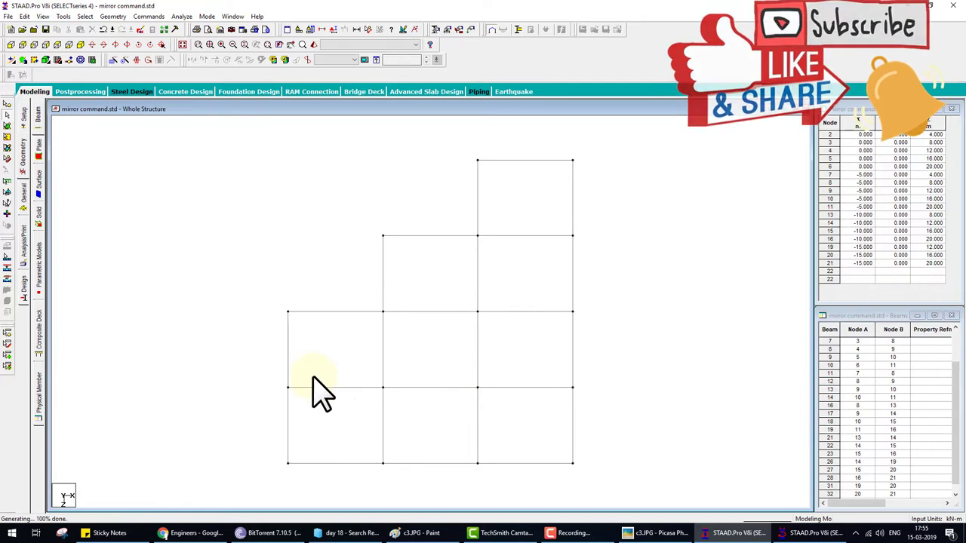
middle_click_drag(425, 382, 302, 371)
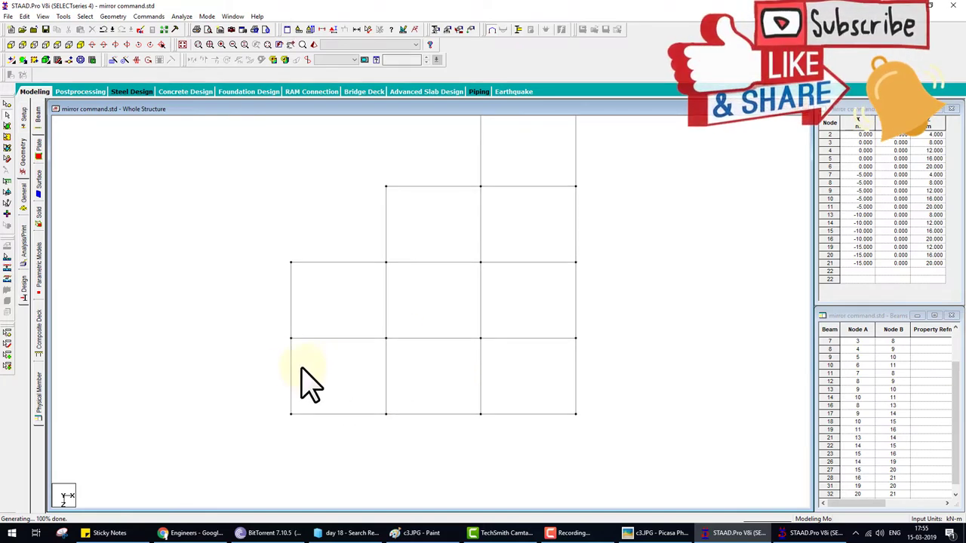
left_click(634, 534)
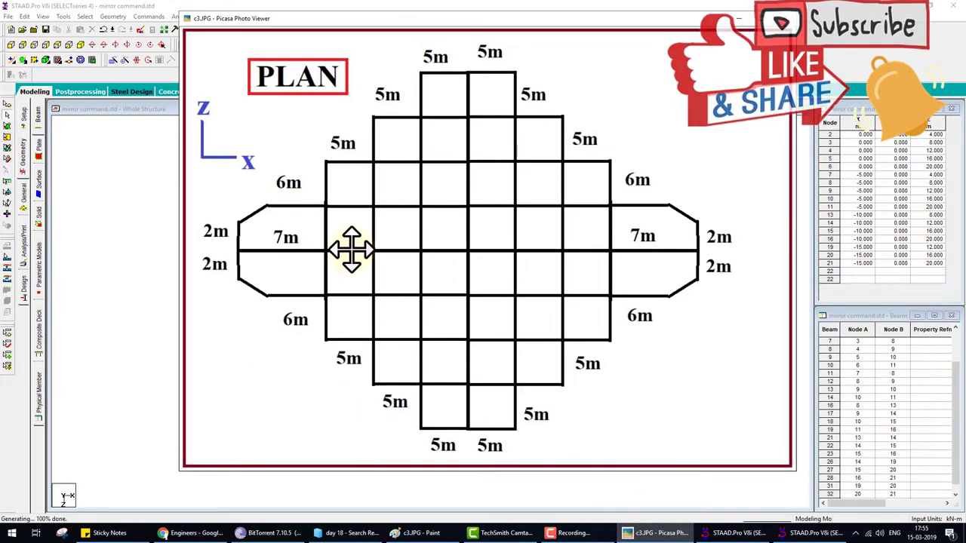
- Trace the column lines and 7m leftward extension on the plan, clear the pen, and return to STAAD.Pro
left_click_drag(445, 92, 445, 233)
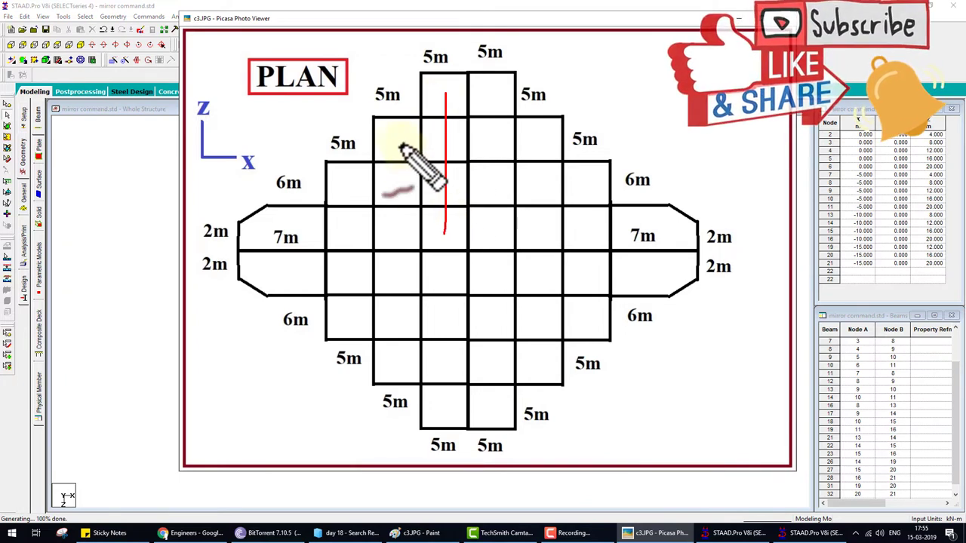
left_click_drag(397, 137, 387, 245)
left_click_drag(351, 174, 349, 226)
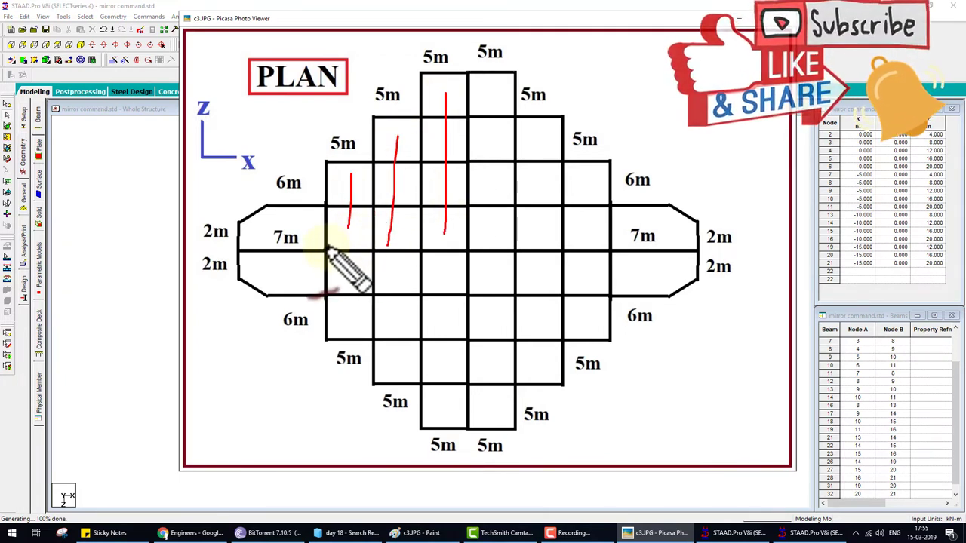
mouse_move(325, 249)
left_mouse_down()
mouse_move(236, 248)
mouse_move(277, 279)
mouse_move(304, 277)
left_mouse_up()
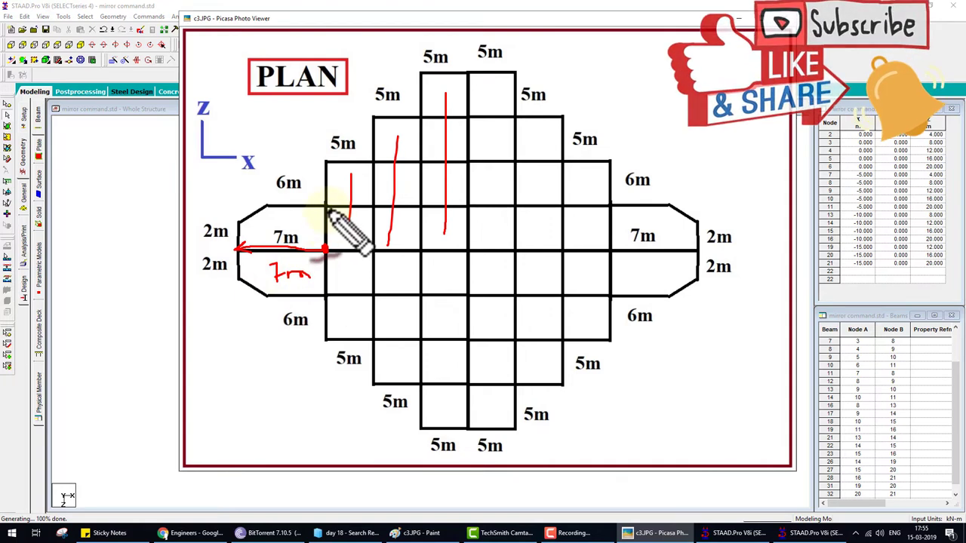
left_click_drag(325, 207, 318, 211)
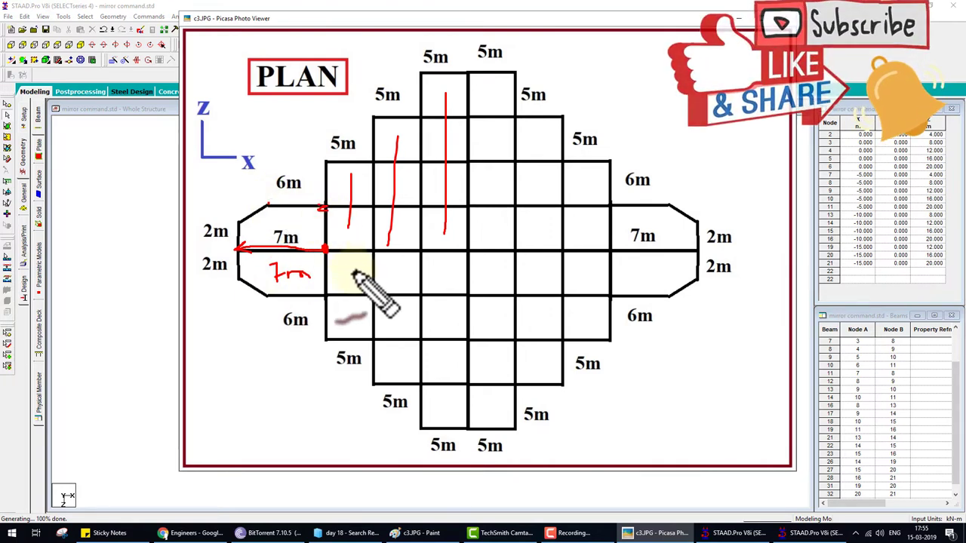
key("Escape")
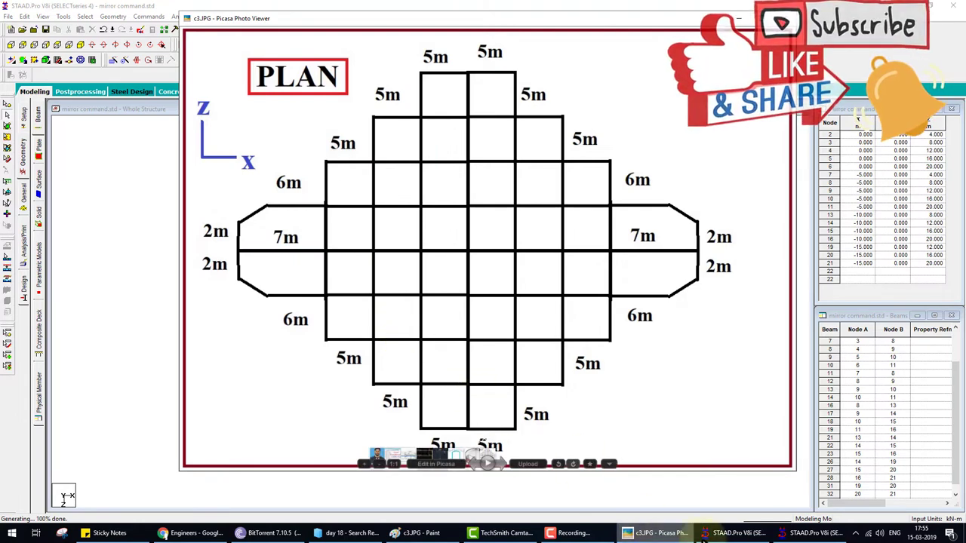
left_click(739, 533)
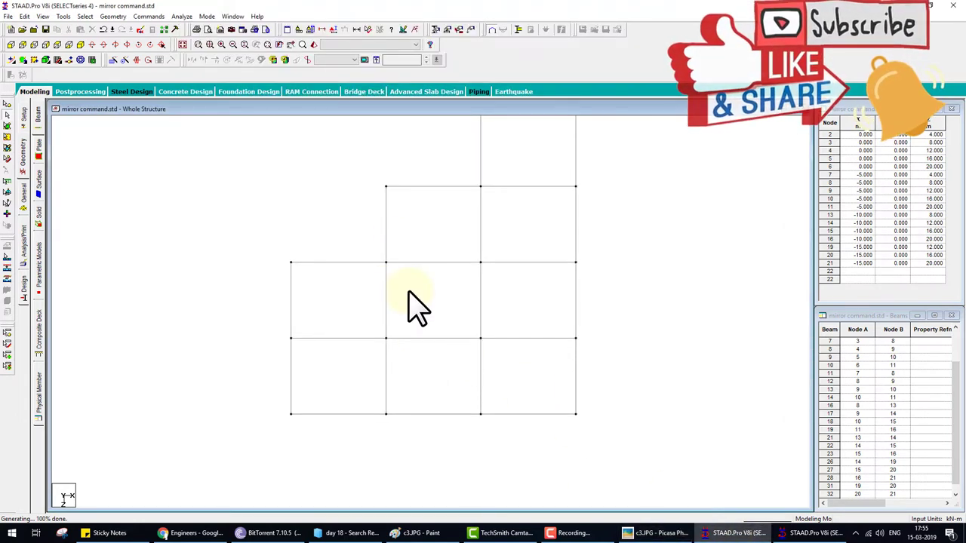
- Copy the bottom-left corner node 7 m, then 6 m, along negative X to create new beams
left_click(7, 113)
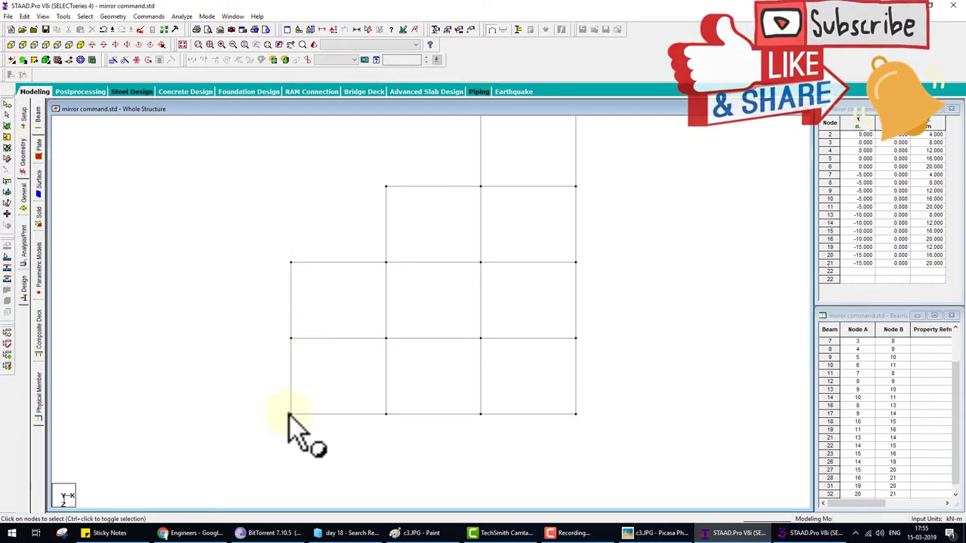
left_click(114, 60)
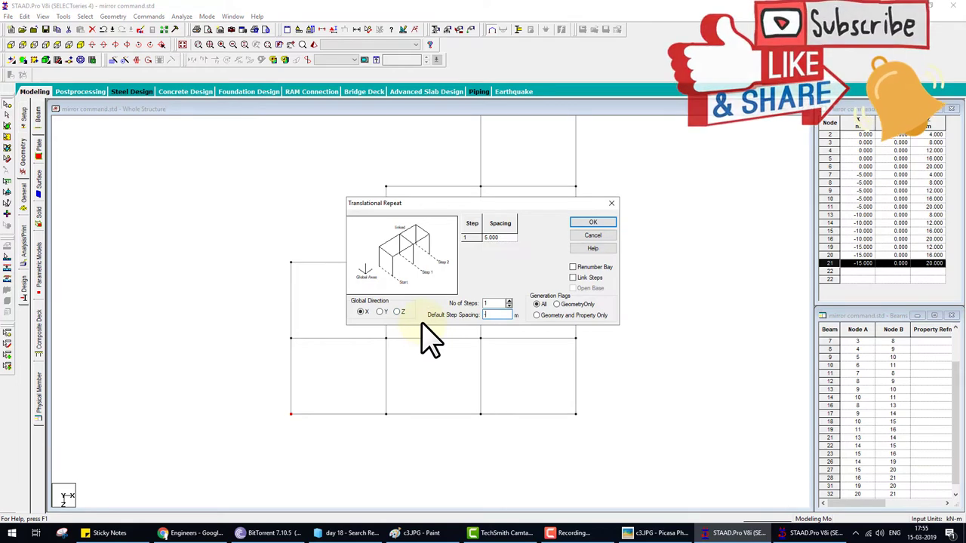
left_click(593, 225)
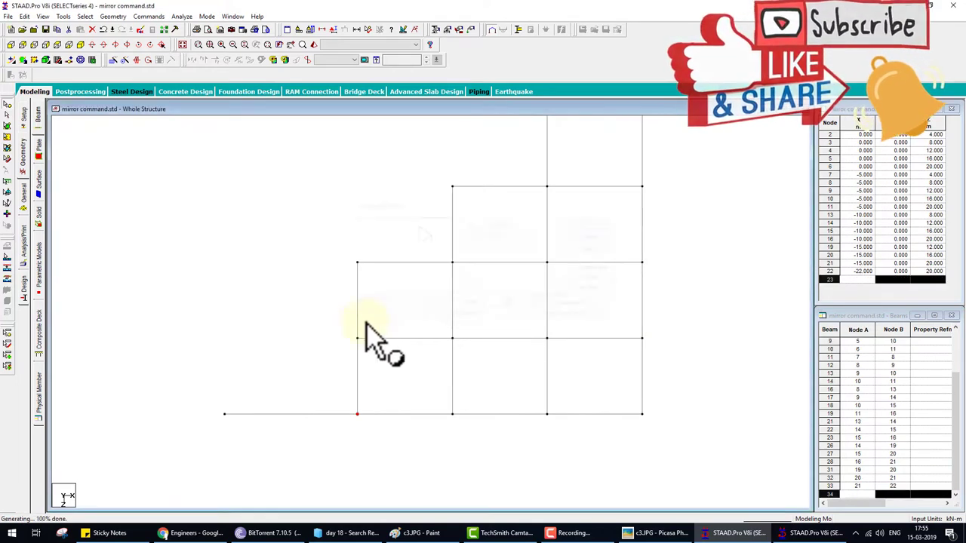
left_click(114, 60)
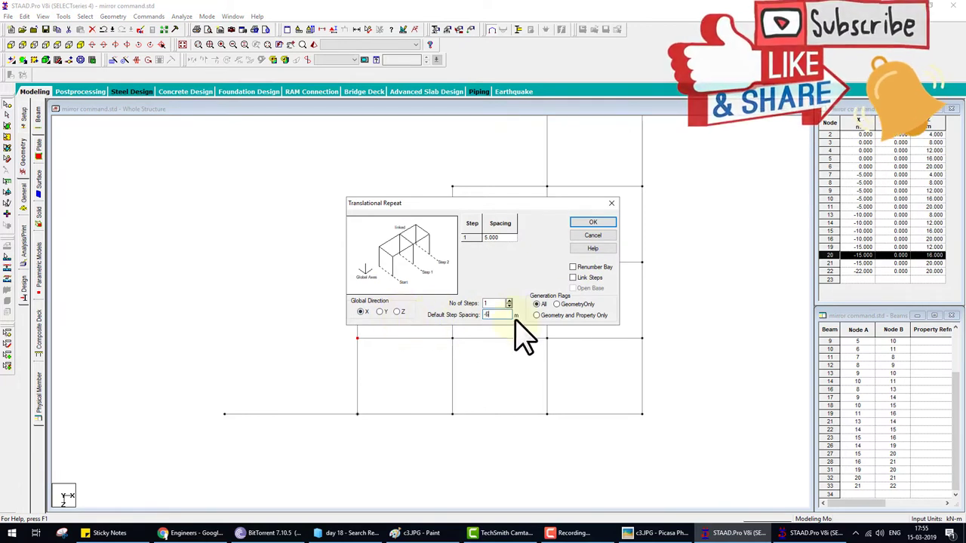
left_click(593, 225)
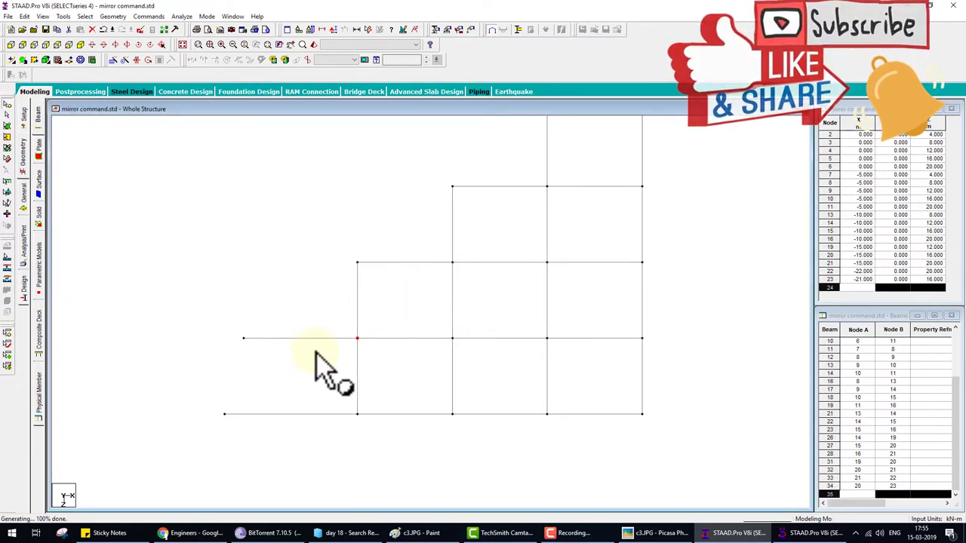
- Delete the stray node mistakenly repeated 2 m upward in Y from the far-left node
left_click(224, 414)
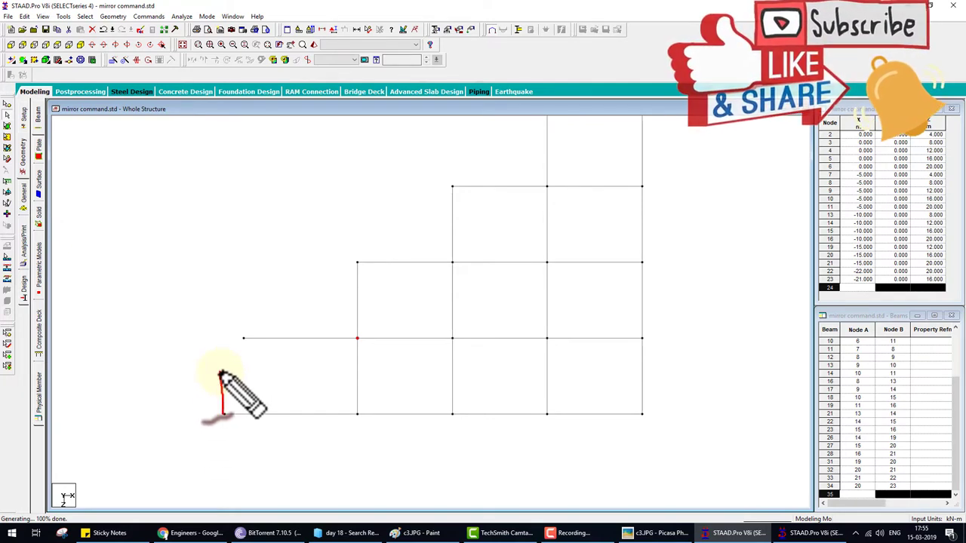
key("Escape")
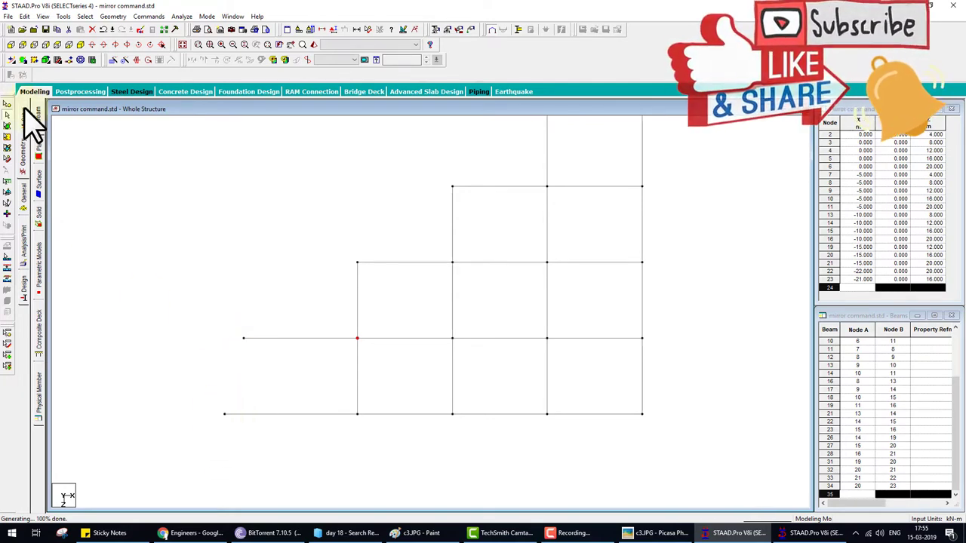
left_click_drag(215, 395, 270, 453)
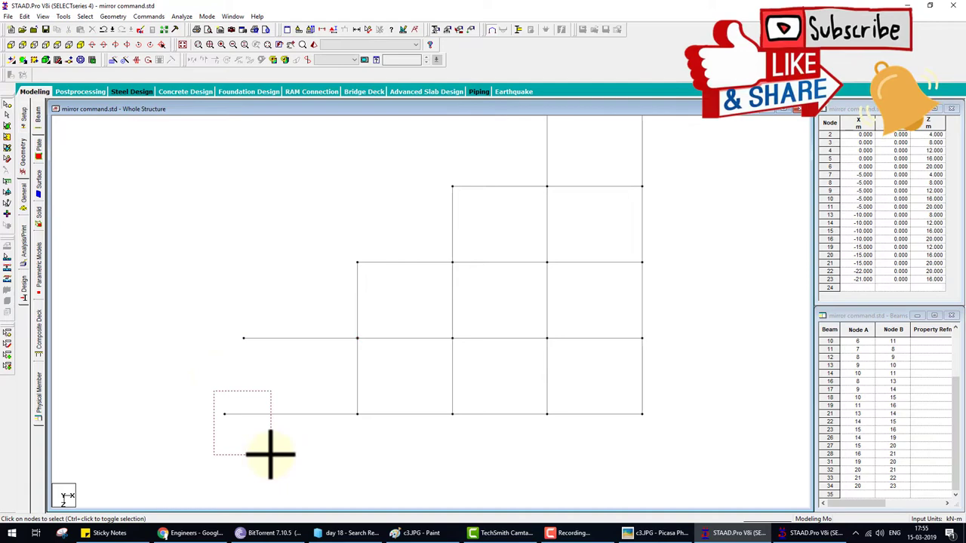
left_click(113, 60)
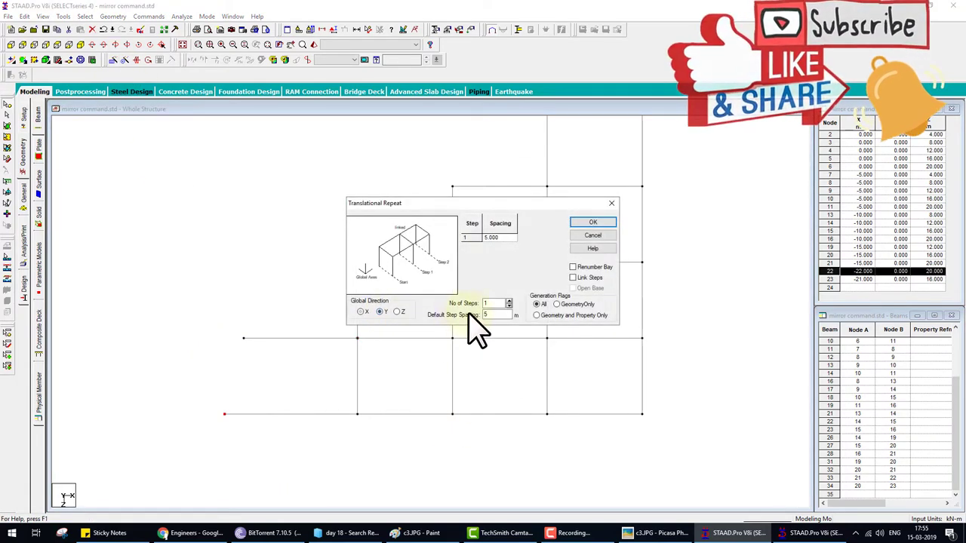
left_click(593, 224)
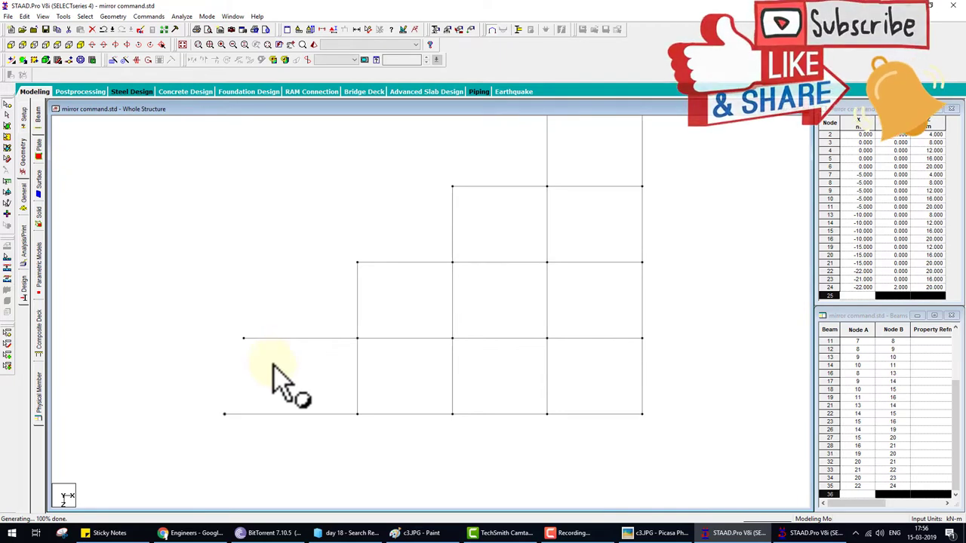
key("Delete")
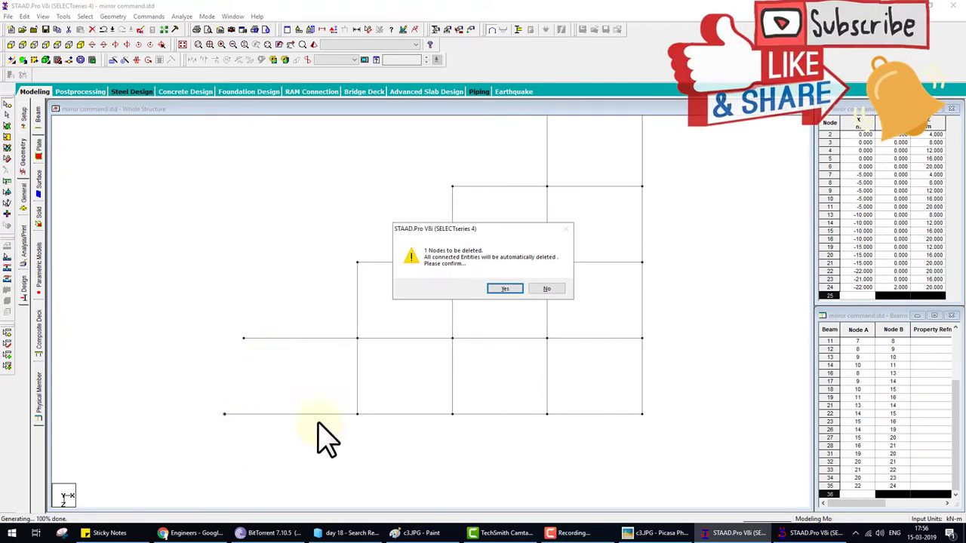
left_click(555, 288)
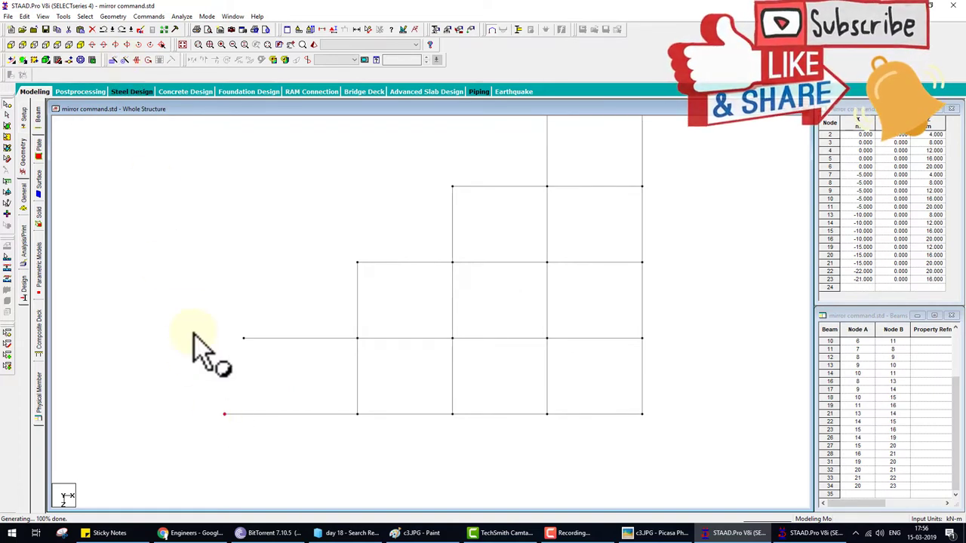
- Repeat the node at (−22, 0, 20) 2 m along −Z, creating node 24 at (−22, 0, 18)
left_click_drag(223, 417, 245, 369)
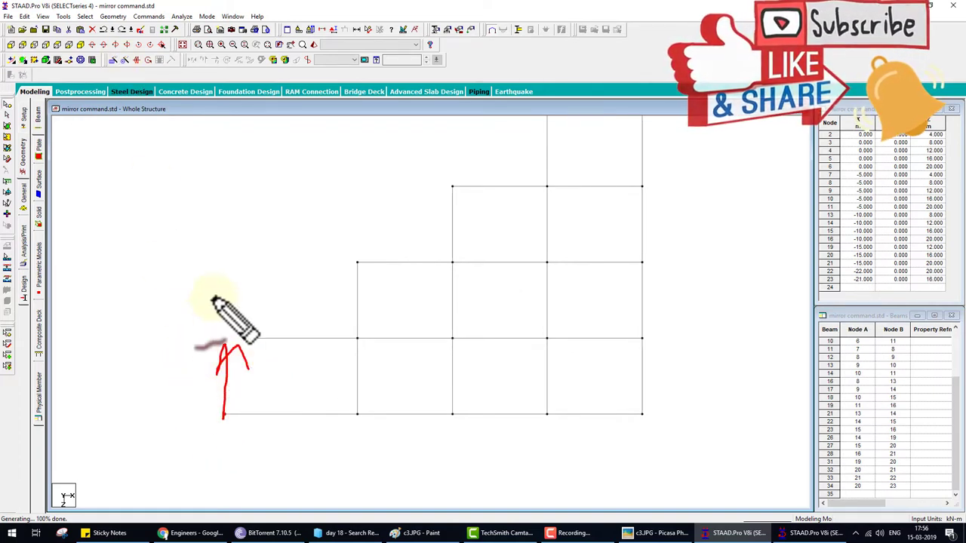
key("Escape")
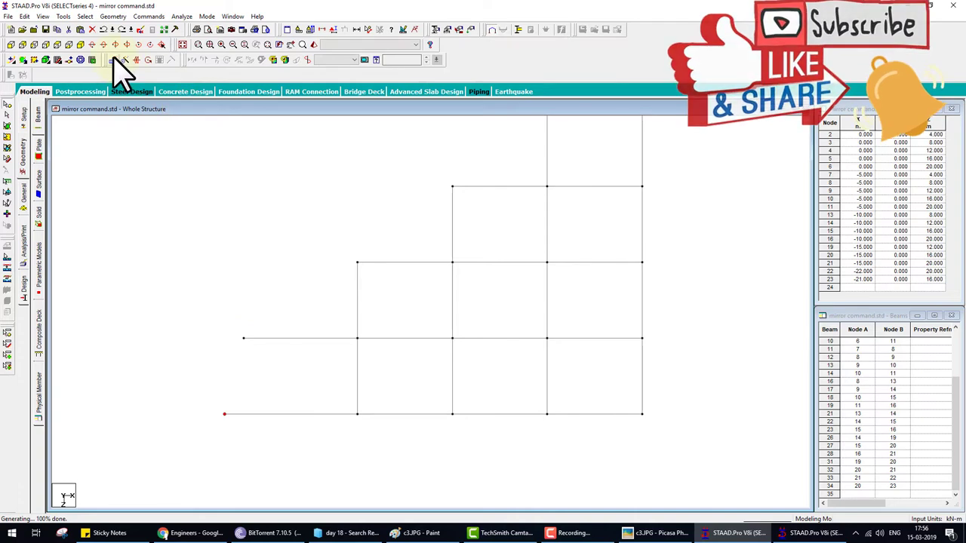
left_click(114, 59)
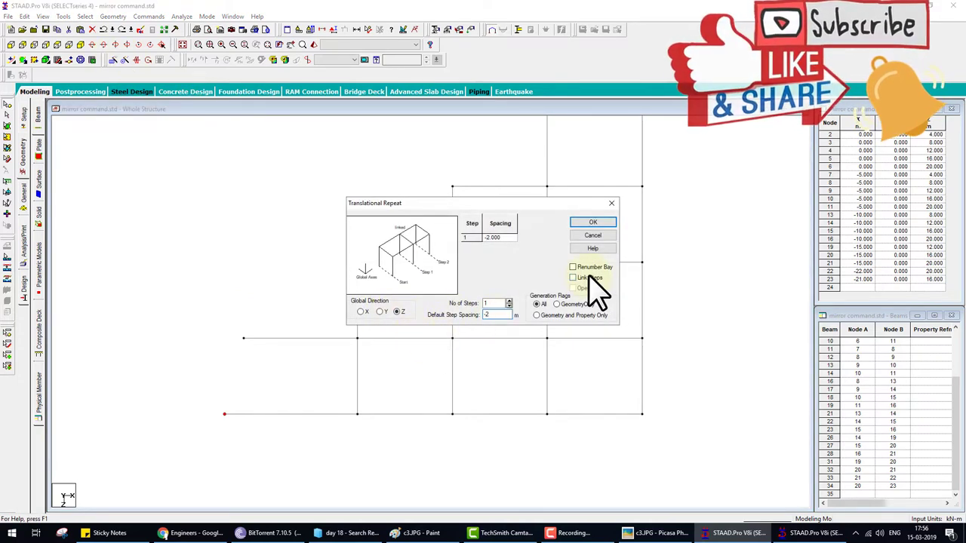
left_click(587, 222)
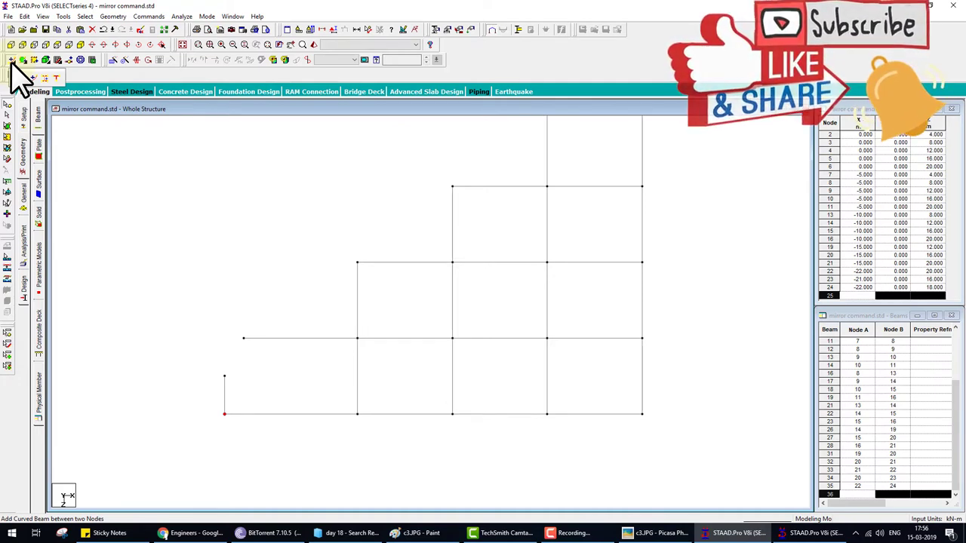
- Join node 24 to node 23 with a sloped beam, then bring the plan drawing forward
left_click(11, 61)
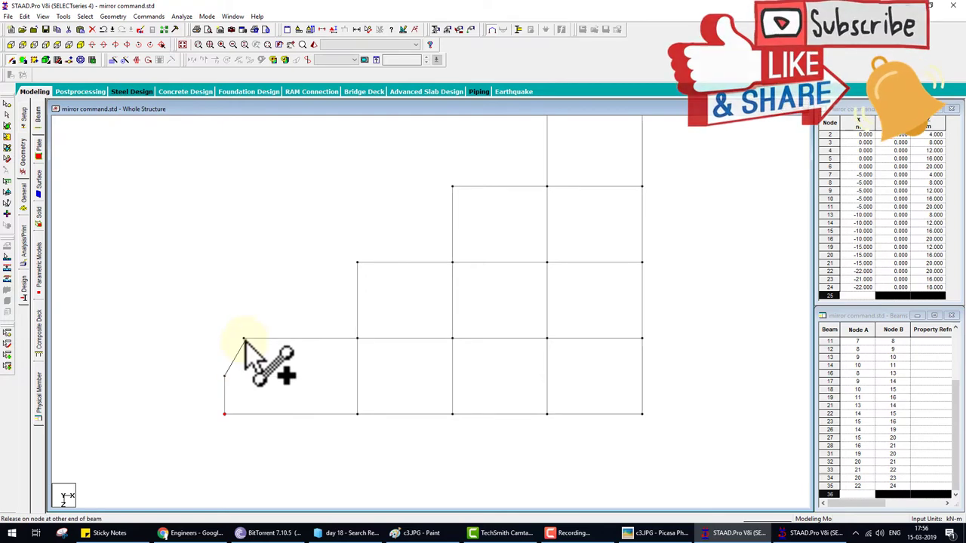
left_click(243, 339)
scroll(332, 385, "down", 2)
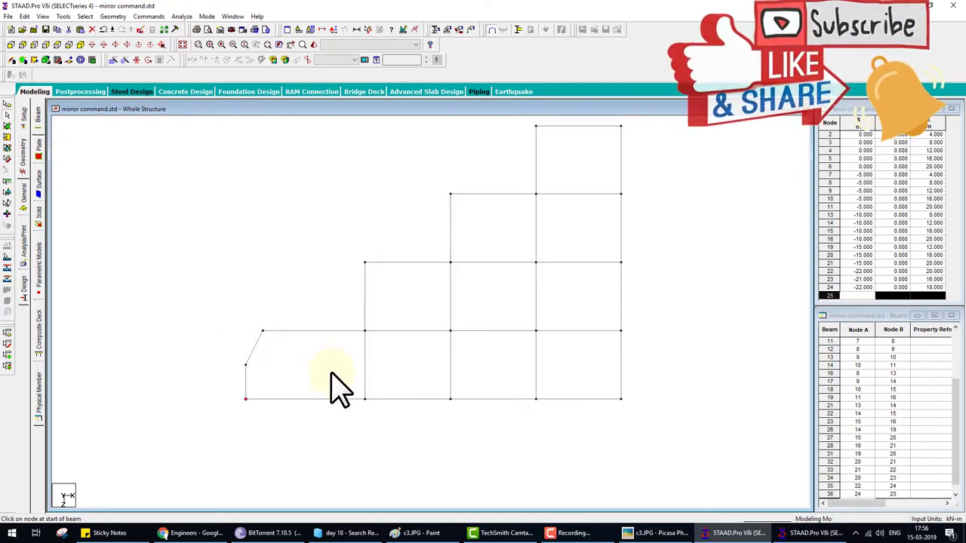
scroll(453, 453, "down", 2)
left_click(653, 533)
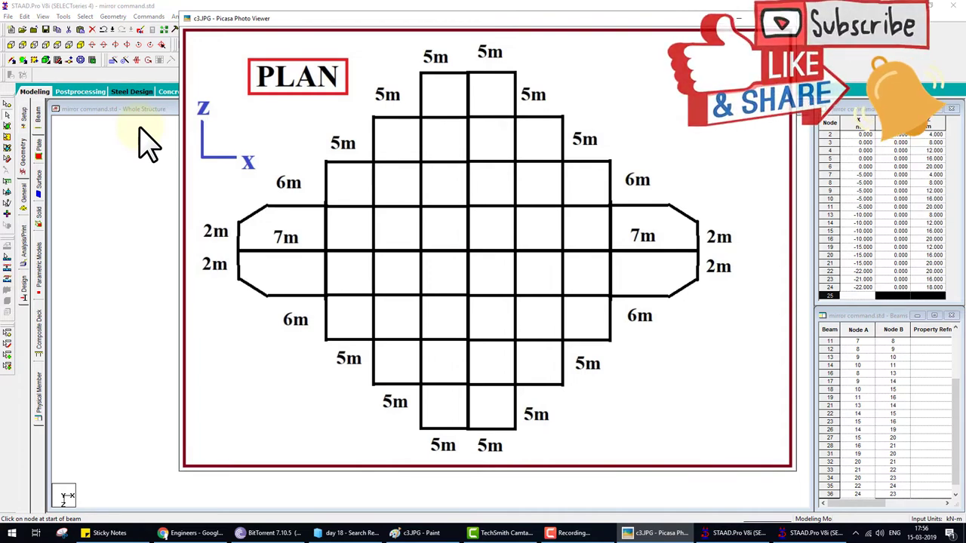
- Sketch a temporary mark on the plan drawing, then return to the STAAD.Pro model
key("ctrl+shift+d")
mouse_move(452, 91)
left_mouse_down()
mouse_move(450, 215)
mouse_move(320, 239)
mouse_move(275, 235)
left_mouse_up()
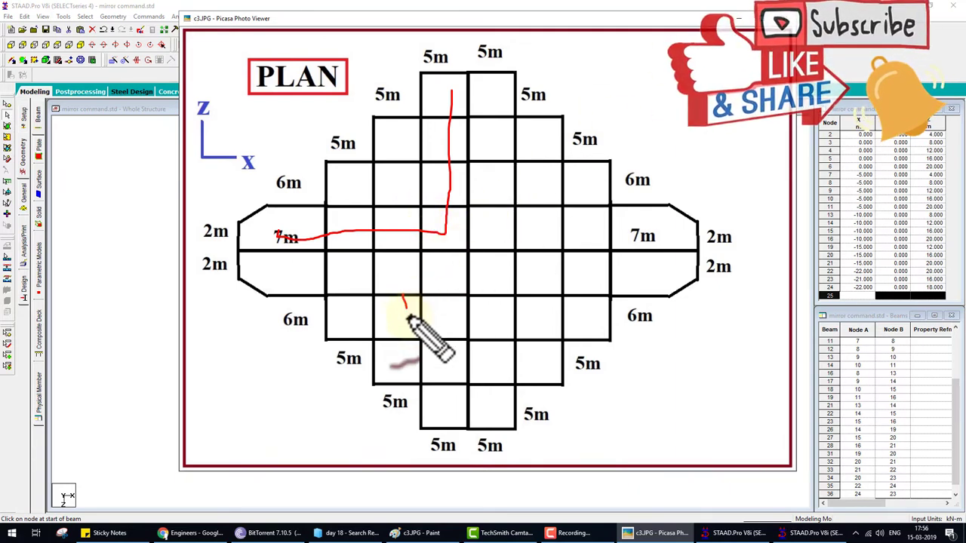
key("Escape")
key("Escape")
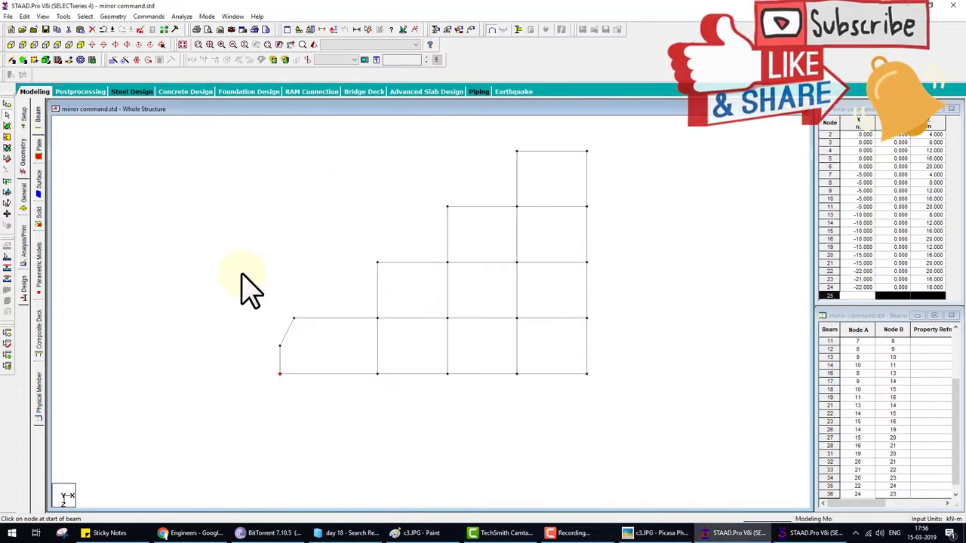
- Select every quarter-plan beam and open Mirror set to the Y-Z plane at X = 0, Copy
left_click_drag(217, 168, 668, 468)
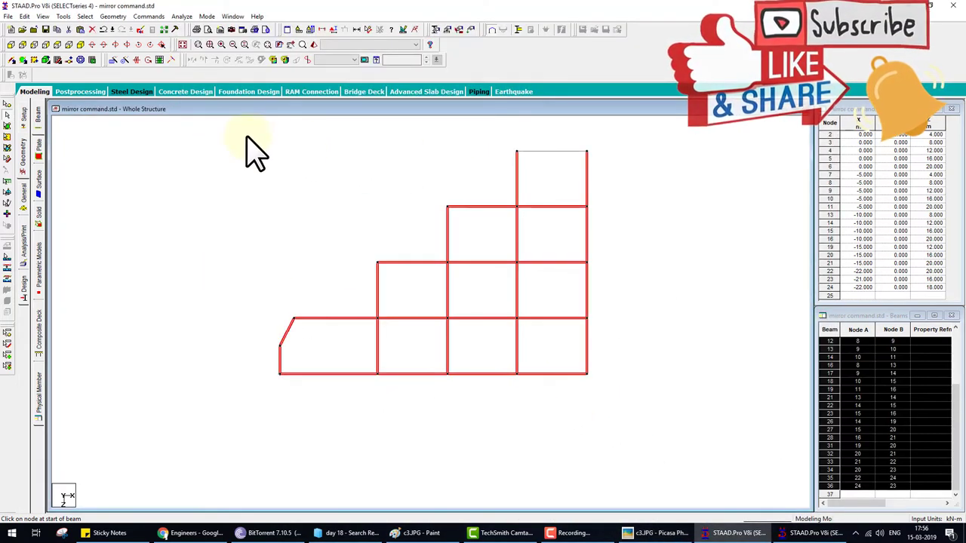
left_click_drag(246, 137, 640, 431)
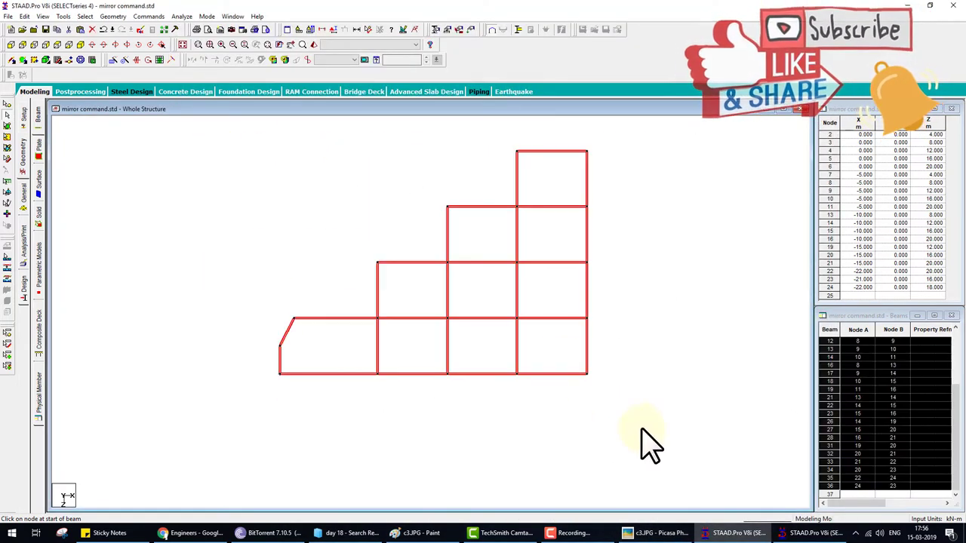
left_click(138, 60)
mouse_move(442, 197)
left_mouse_down()
mouse_move(277, 112)
mouse_move(238, 107)
left_mouse_up()
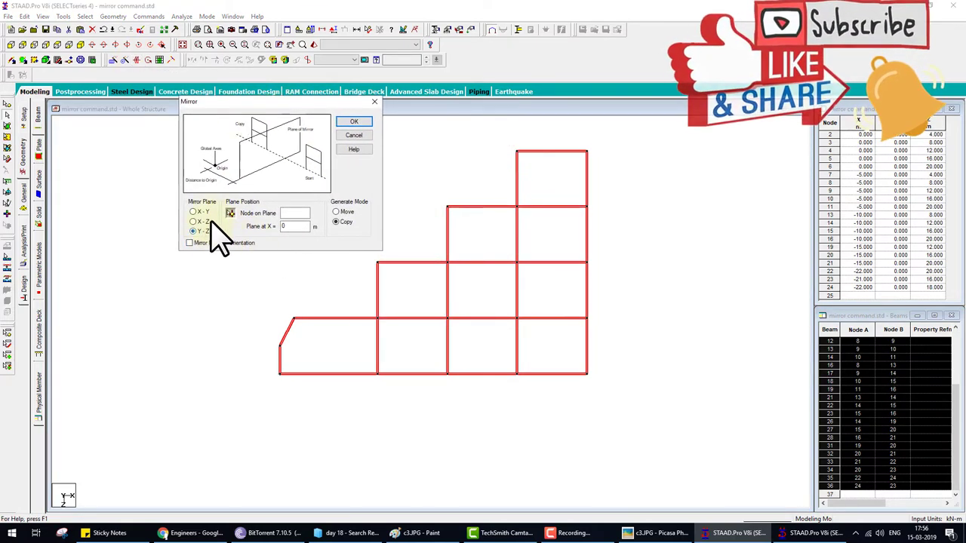
left_click(654, 532)
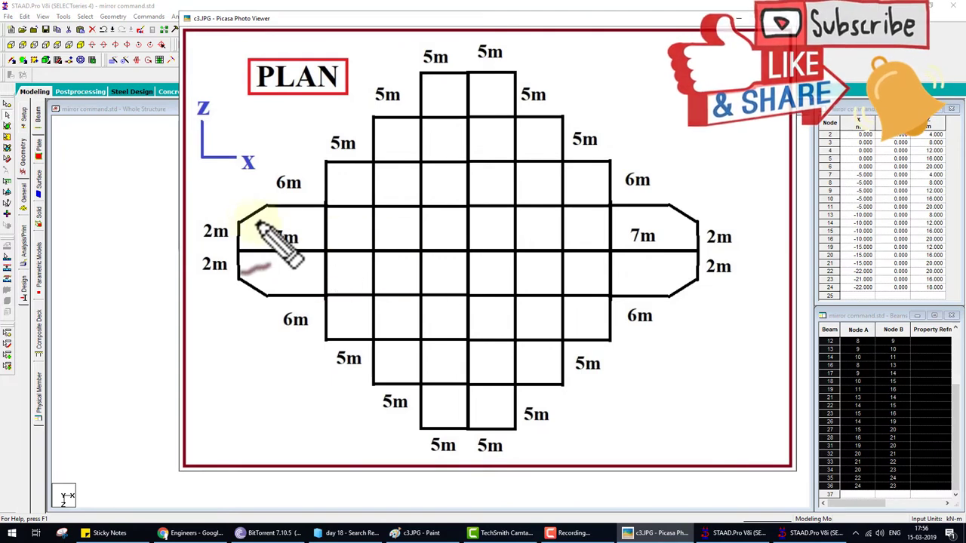
- Draw red and blue mirror-axis marks along X on the plan drawing, then erase them
mouse_move(209, 251)
left_mouse_down()
mouse_move(699, 256)
mouse_move(741, 236)
mouse_move(768, 243)
mouse_move(746, 253)
mouse_move(758, 283)
mouse_move(789, 278)
left_mouse_up()
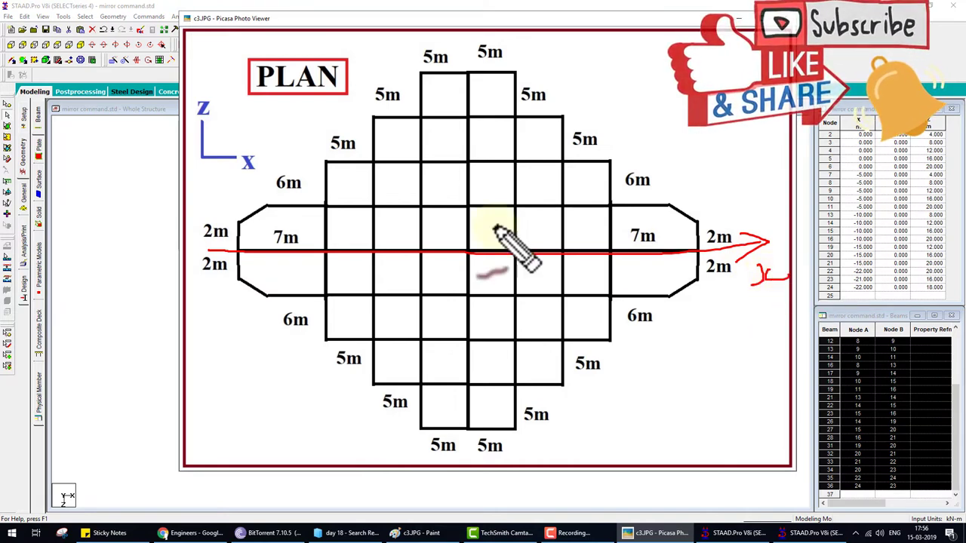
mouse_move(449, 90)
left_mouse_down()
mouse_move(451, 220)
mouse_move(270, 221)
left_mouse_up()
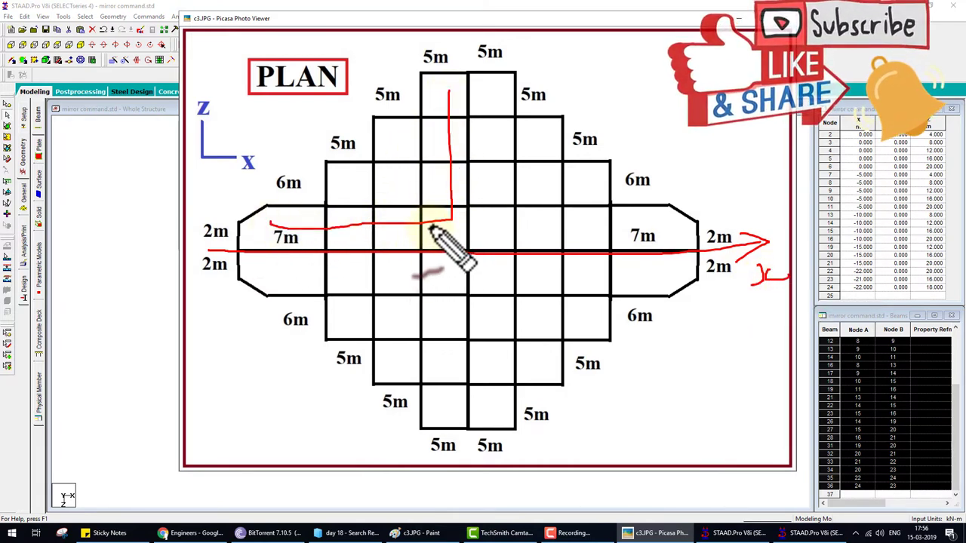
mouse_move(431, 226)
left_mouse_down()
mouse_move(432, 273)
mouse_move(448, 264)
left_mouse_up()
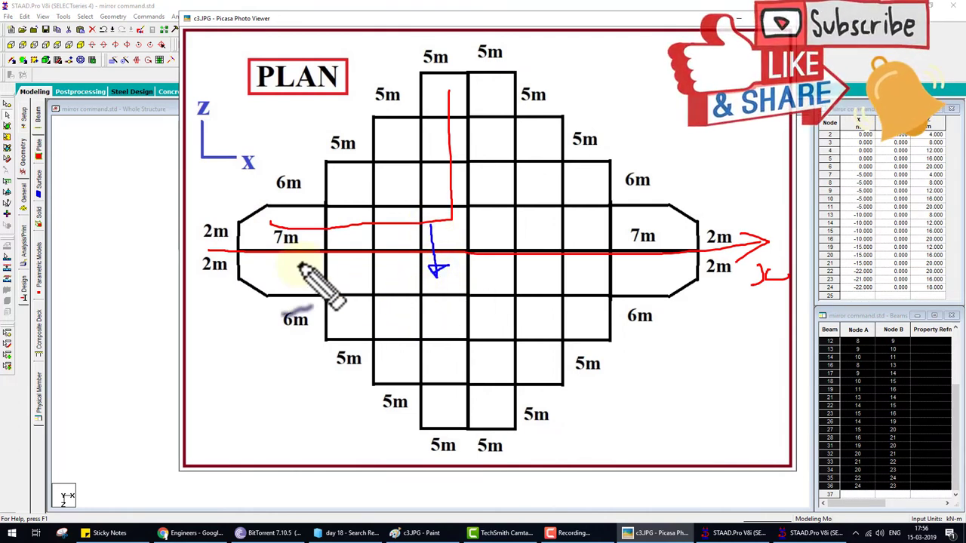
mouse_move(208, 251)
left_mouse_down()
mouse_move(702, 255)
mouse_move(762, 241)
mouse_move(728, 278)
left_mouse_up()
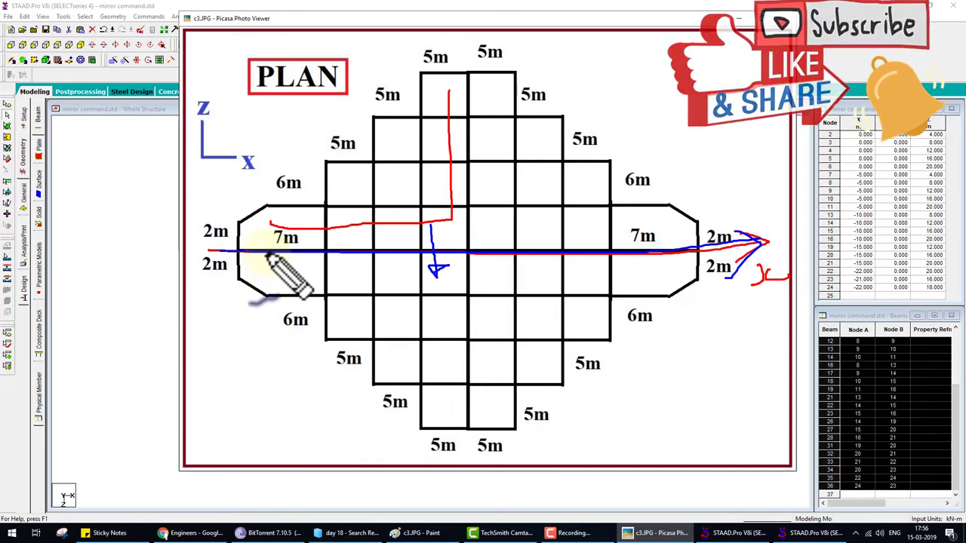
mouse_move(226, 355)
left_mouse_down()
mouse_move(258, 260)
mouse_move(281, 268)
left_mouse_up()
mouse_move(228, 384)
left_mouse_down()
mouse_move(247, 354)
mouse_move(262, 381)
mouse_move(281, 362)
mouse_move(347, 353)
left_mouse_up()
left_click(260, 340)
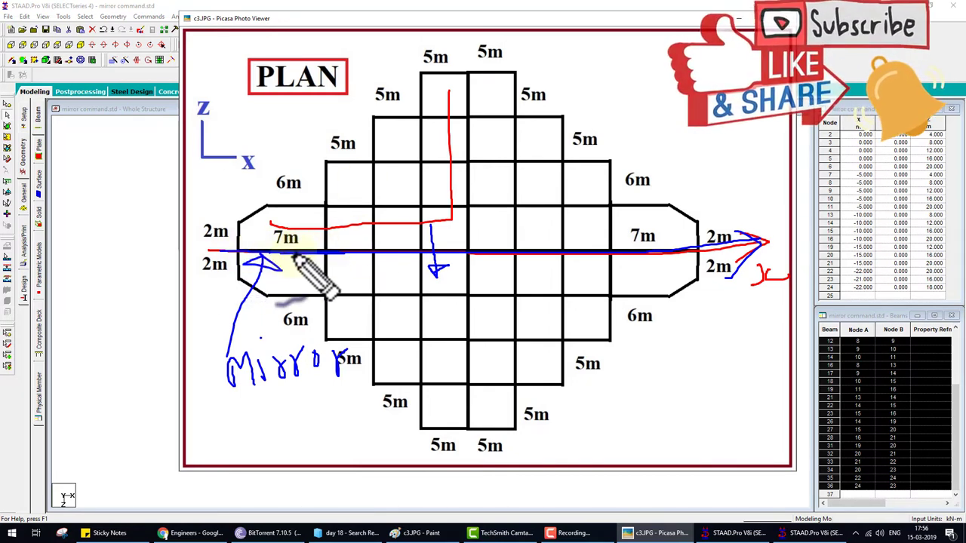
mouse_move(293, 255)
left_mouse_down()
mouse_move(431, 254)
mouse_move(309, 250)
mouse_move(390, 262)
left_mouse_up()
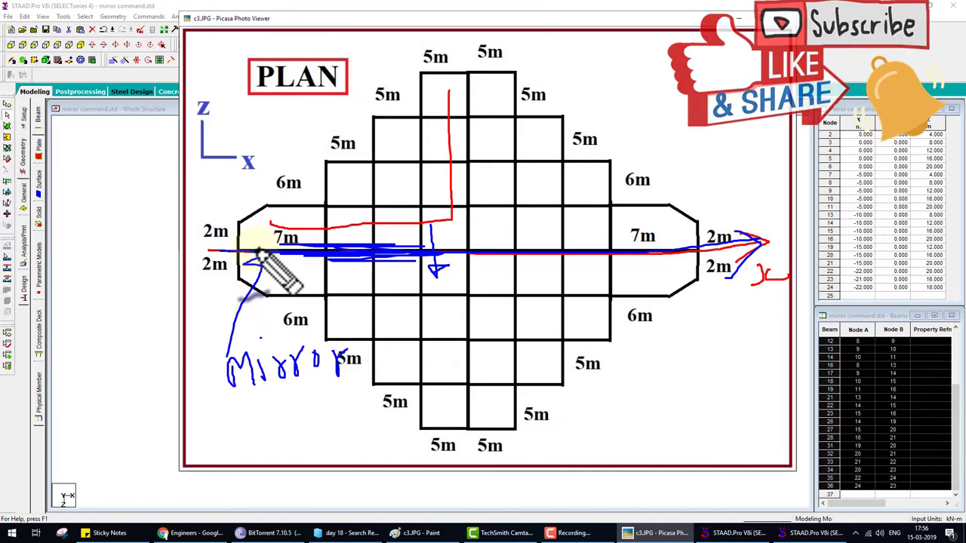
key("Escape")
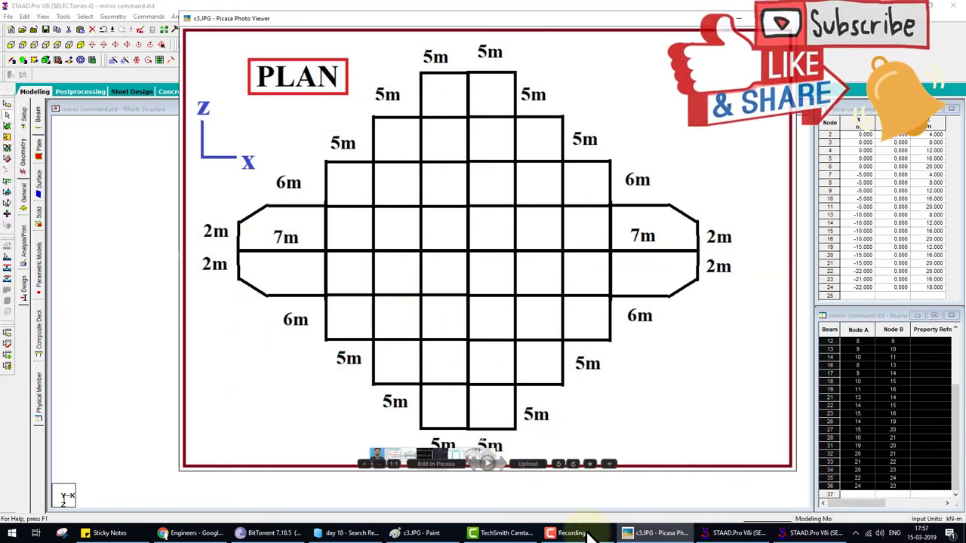
- Mirror-copy the quarter plan about the X-Y plane through node 22 (Z = 20), then select everything
left_click(732, 533)
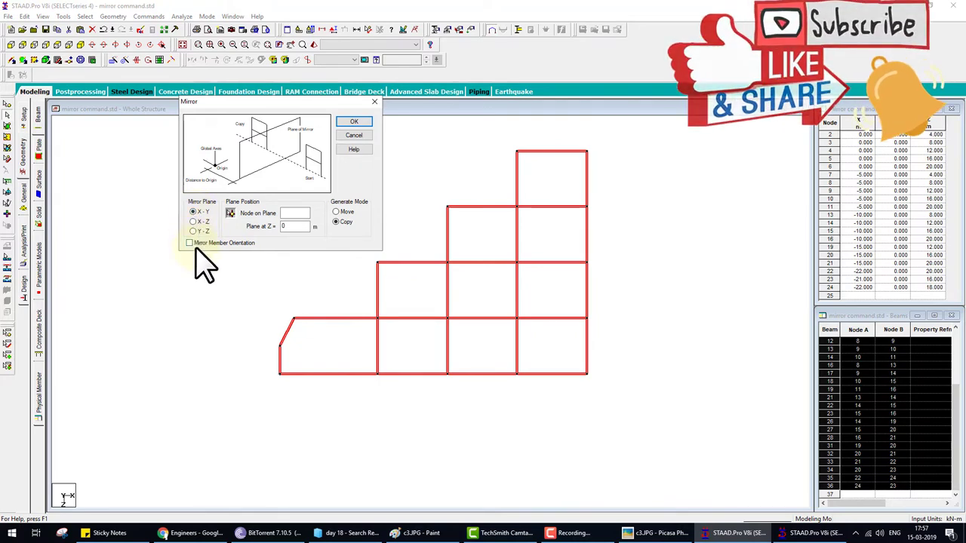
left_click(230, 213)
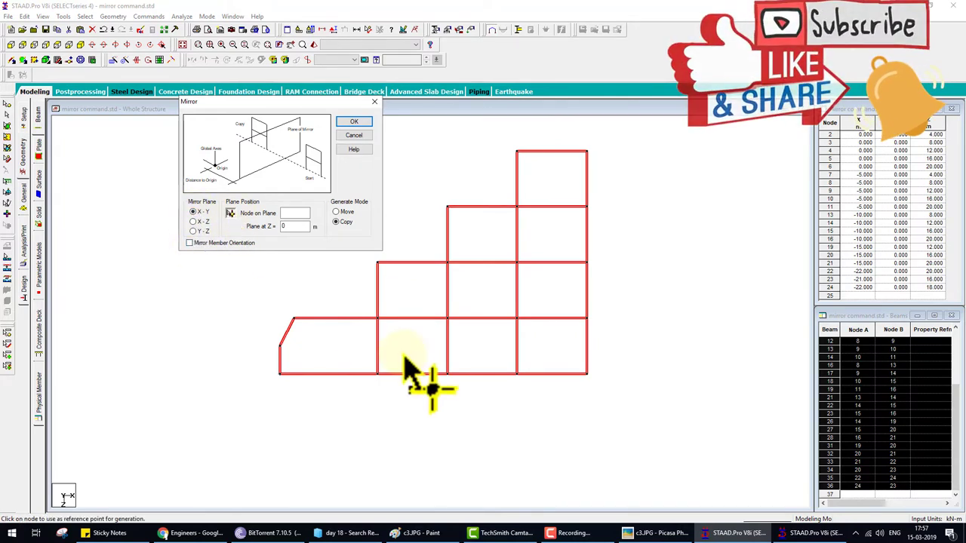
left_click(280, 373)
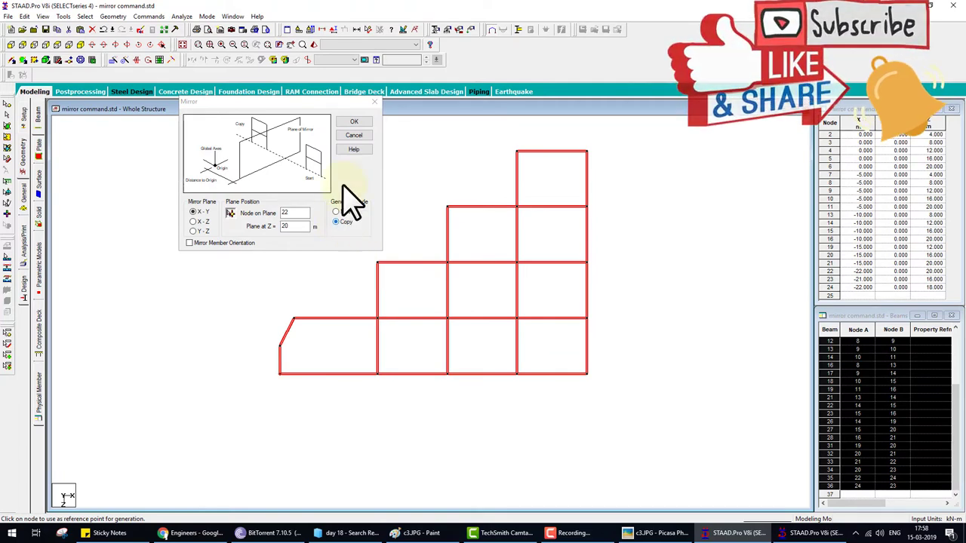
left_click(358, 121)
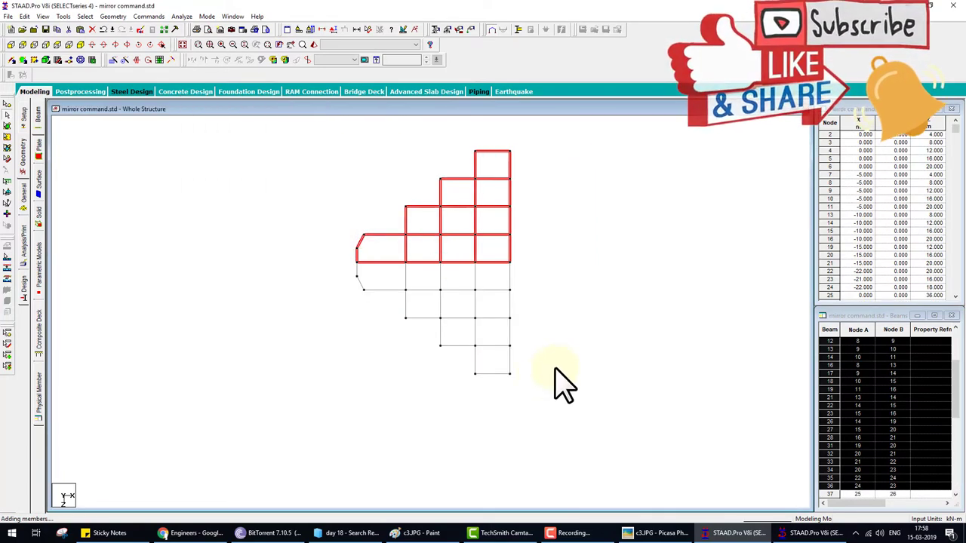
left_click(556, 353)
left_click_drag(572, 138, 308, 445)
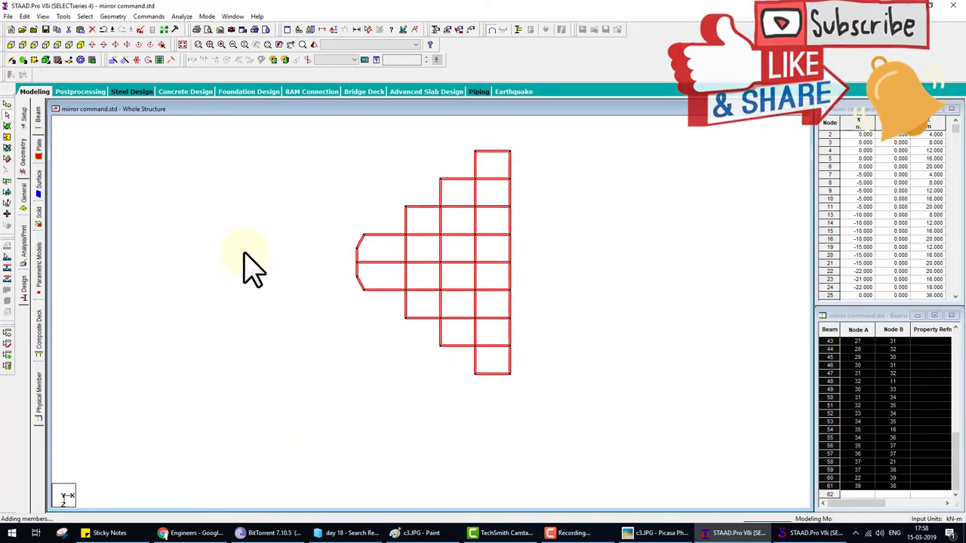
- Open Mirror for the half plan with the Y-Z plane at X = 0 in Copy mode
left_click(136, 60)
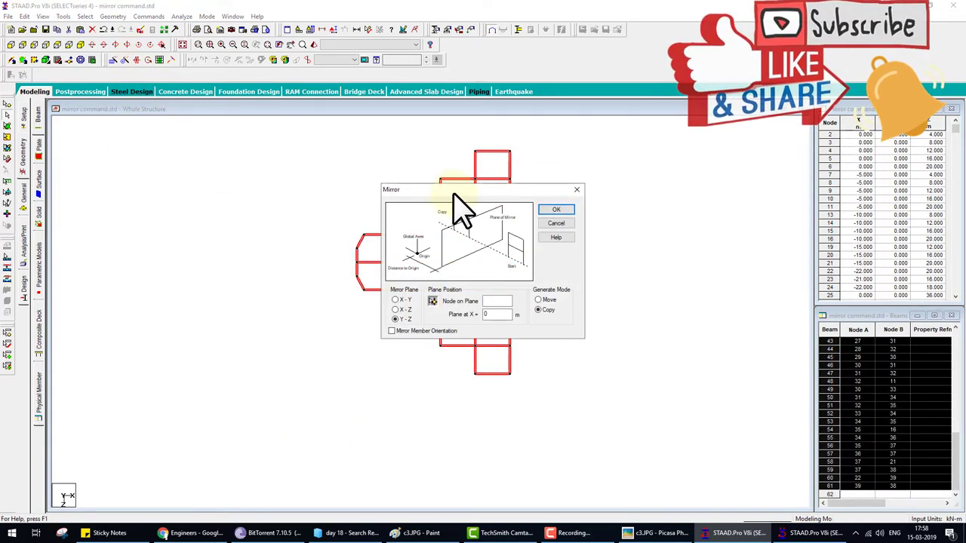
left_click_drag(453, 193, 185, 125)
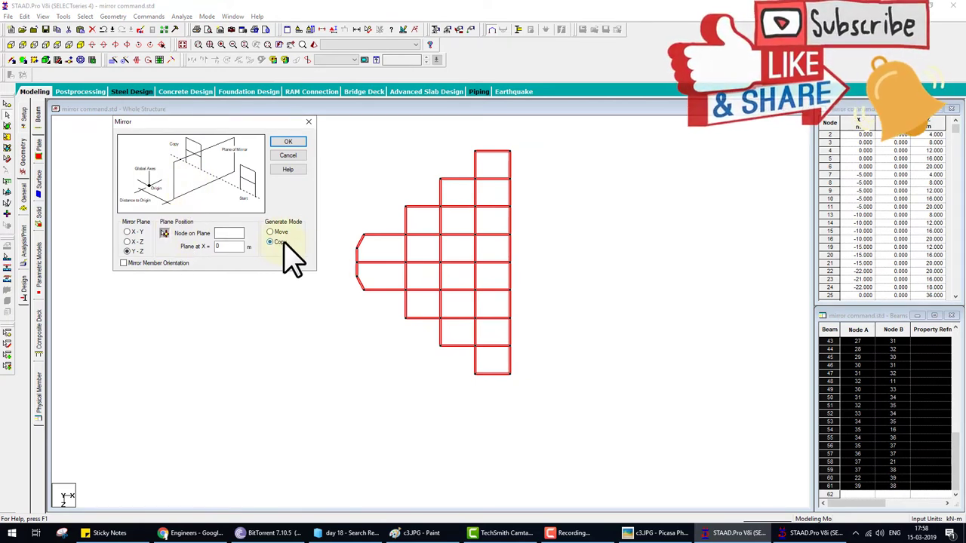
left_click_drag(510, 149, 514, 423)
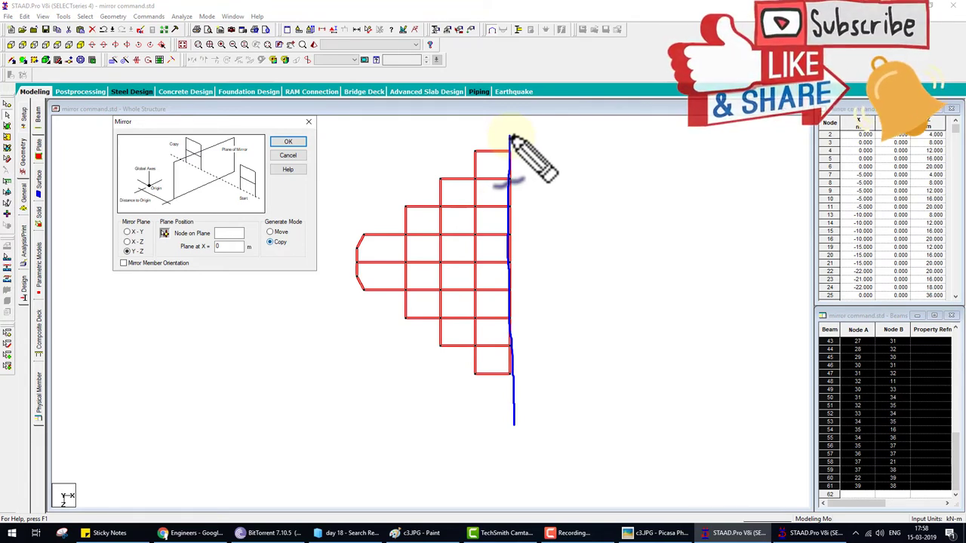
mouse_move(510, 137)
left_mouse_down()
mouse_move(662, 230)
mouse_move(533, 426)
mouse_move(515, 423)
mouse_move(571, 457)
mouse_move(669, 463)
mouse_move(661, 130)
left_mouse_up()
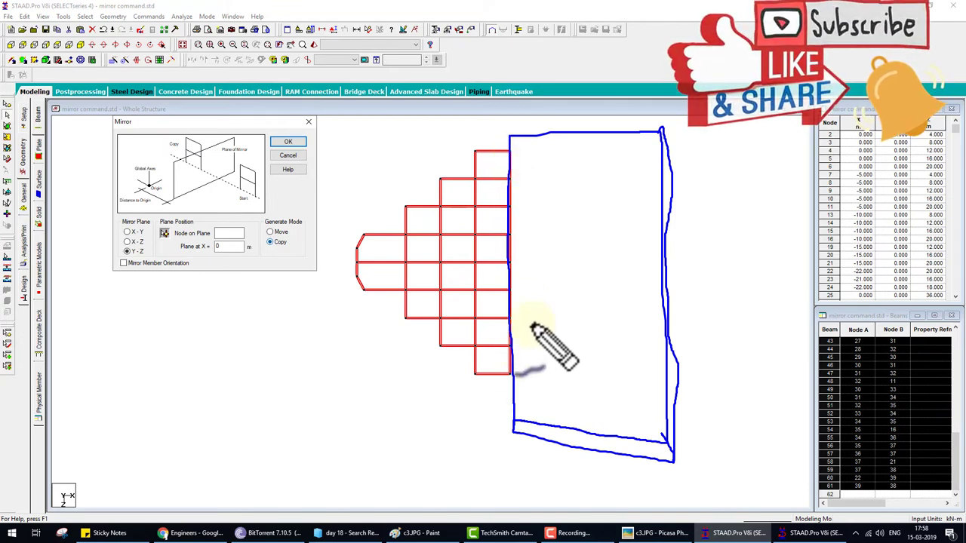
left_click_drag(530, 211, 530, 280)
left_click_drag(514, 223, 540, 224)
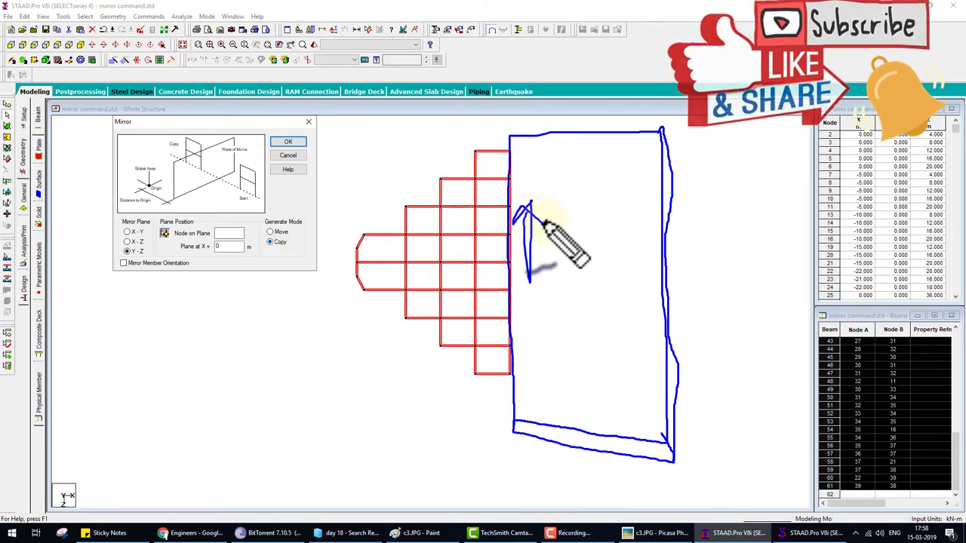
mouse_move(528, 171)
left_mouse_down()
mouse_move(540, 162)
mouse_move(556, 184)
left_mouse_up()
mouse_move(534, 355)
left_mouse_down()
mouse_move(615, 351)
mouse_move(594, 381)
left_mouse_up()
left_click_drag(588, 400, 612, 411)
key("Escape")
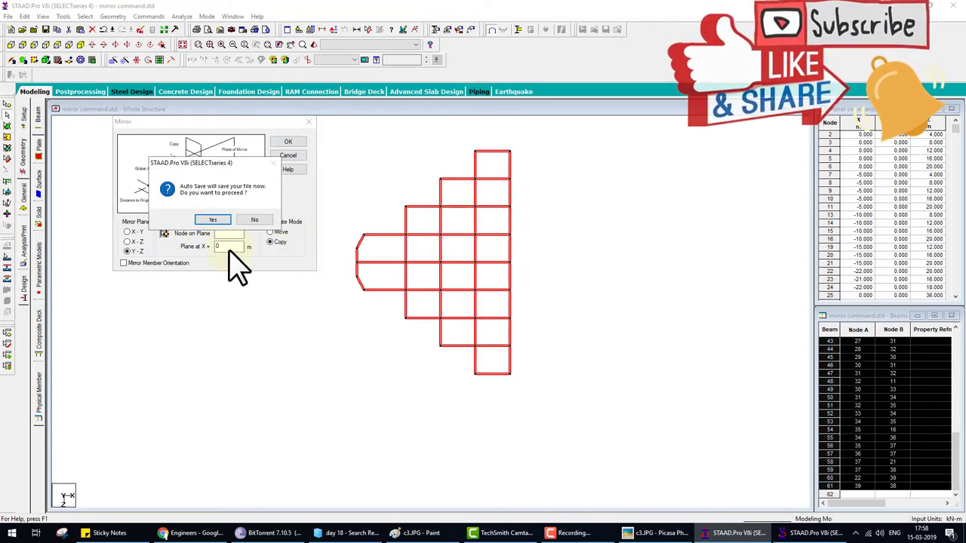
- Save at the auto-save prompt, then mirror-copy the half plan about the Y-Z plane through node 6
left_click(213, 221)
left_click(434, 276)
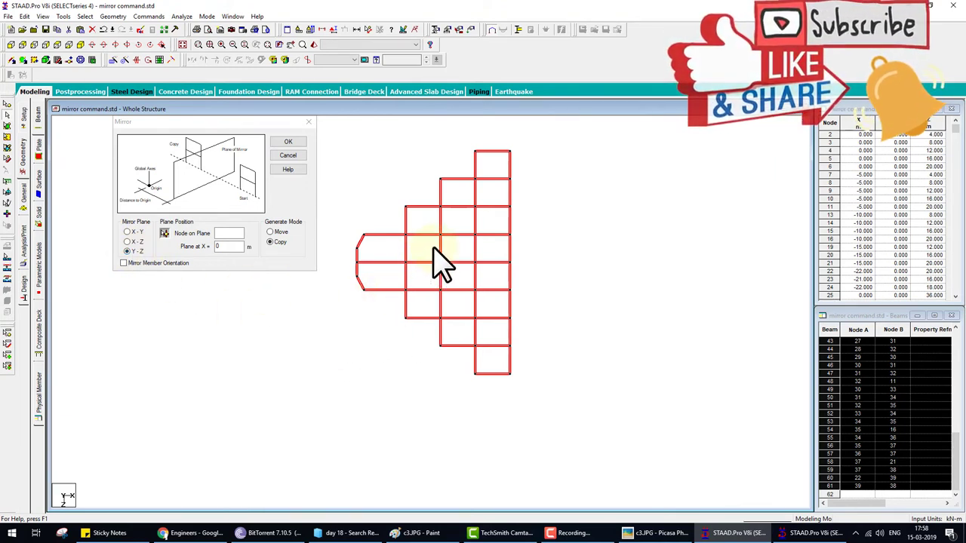
left_click(165, 233)
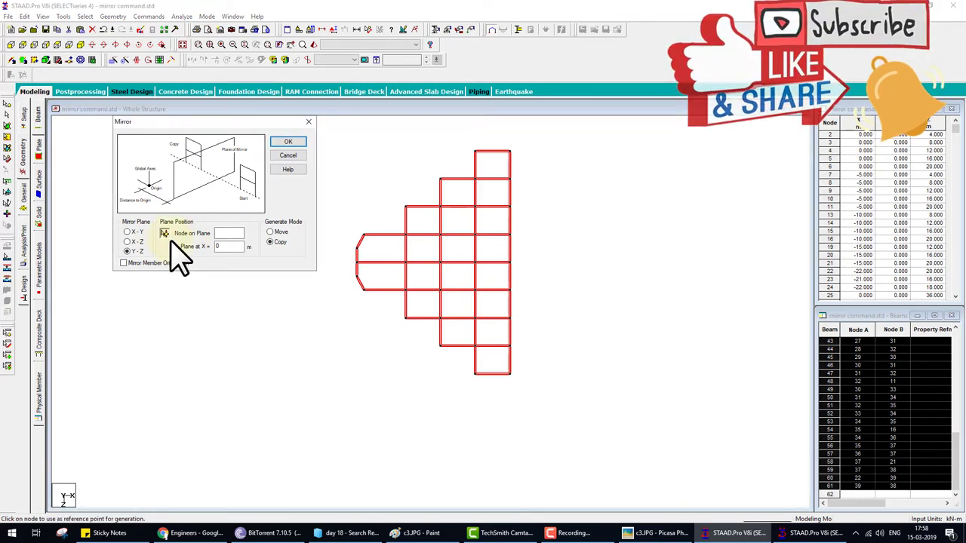
left_click(516, 288)
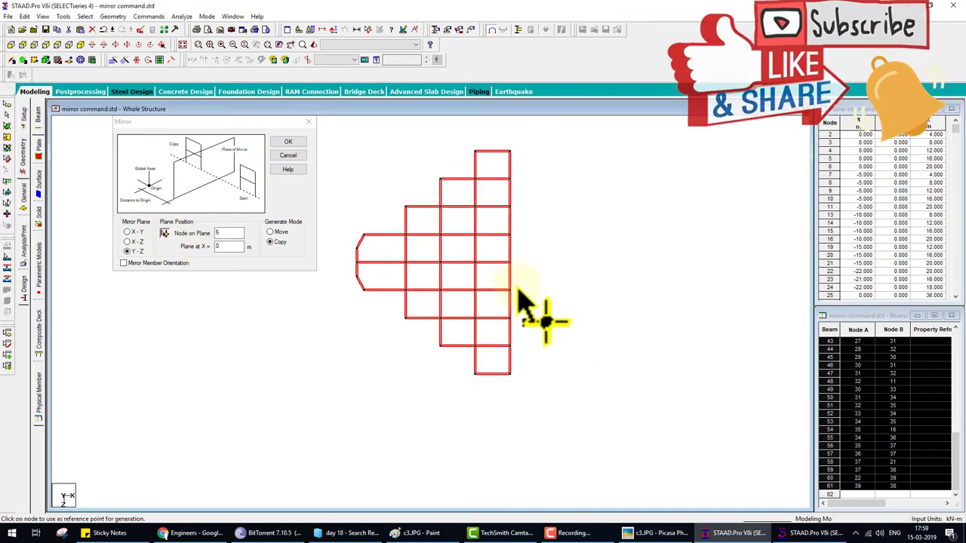
left_click(285, 142)
left_click(605, 373)
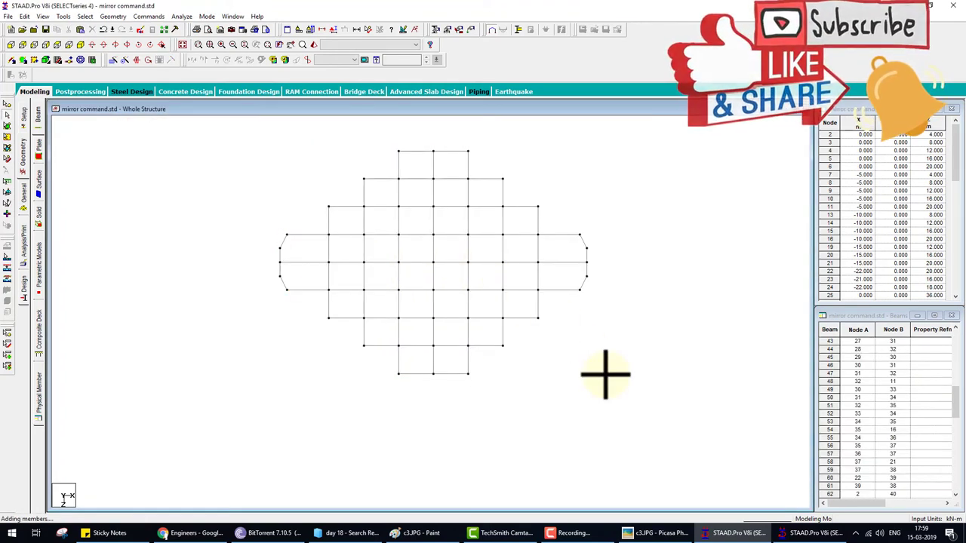
- Show the complete symmetric floor frame in isometric view, zoomed out to fit the grid
left_click(79, 45)
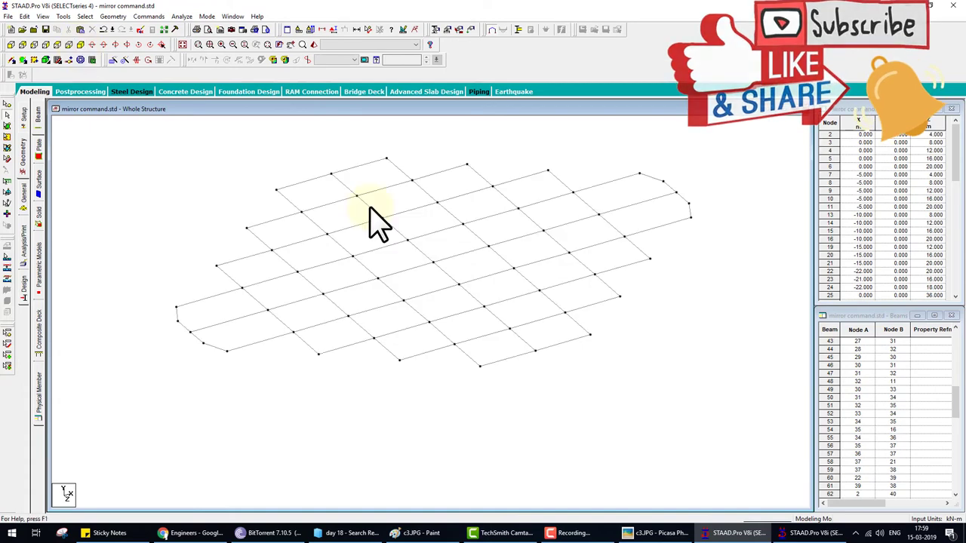
scroll(528, 313, "down", 2)
scroll(508, 312, "down", 2)
left_click(476, 309)
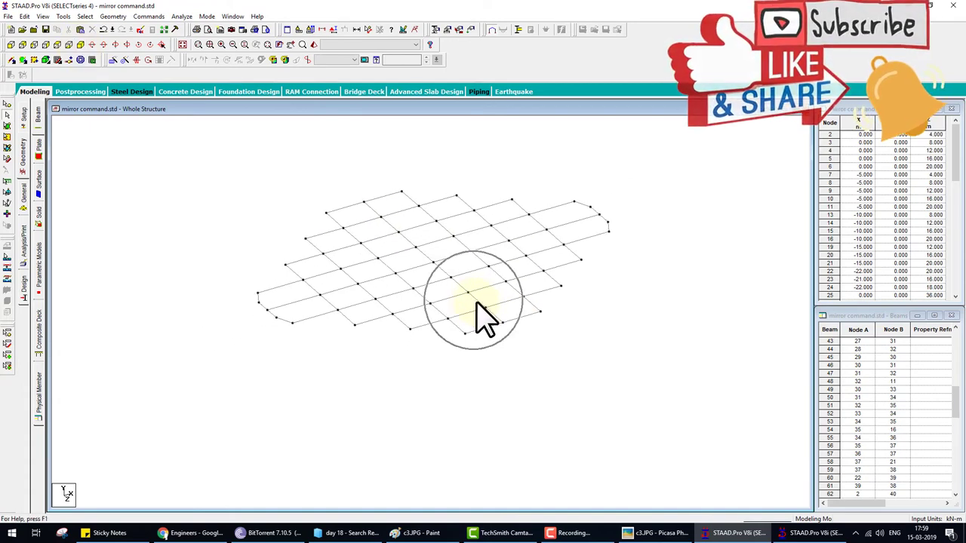
left_click(593, 530)
left_click(582, 531)
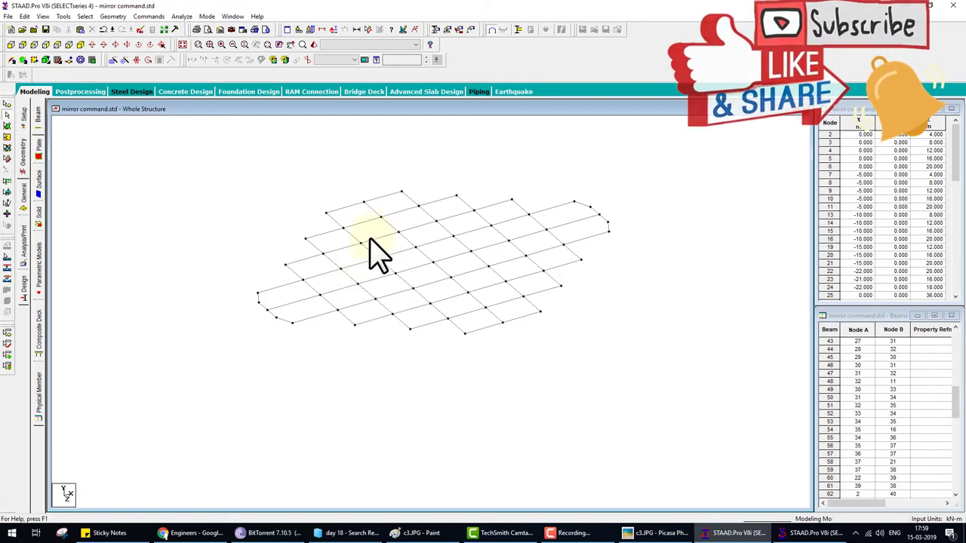
- Repeat the whole floor frame 10 times along Y at 3 m storey spacing
key("ctrl+a")
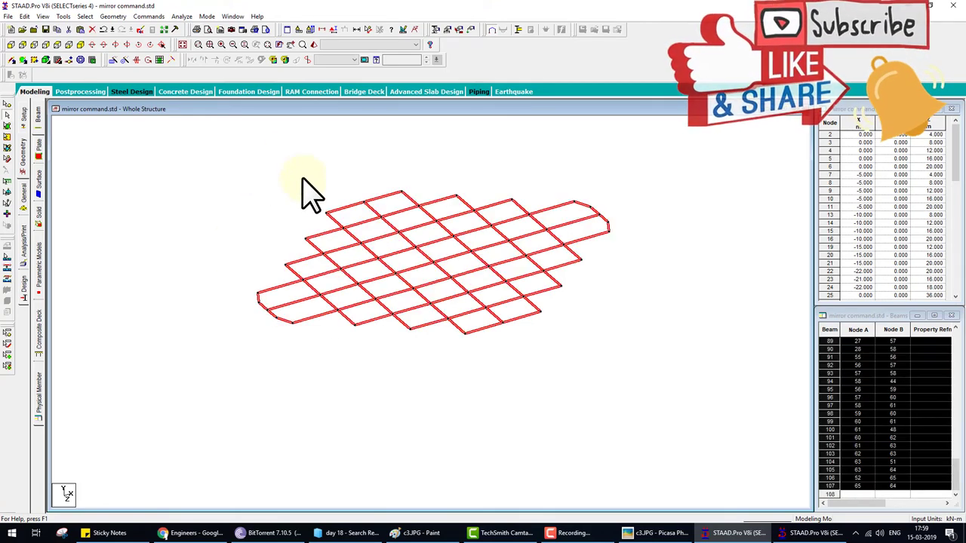
left_click(114, 60)
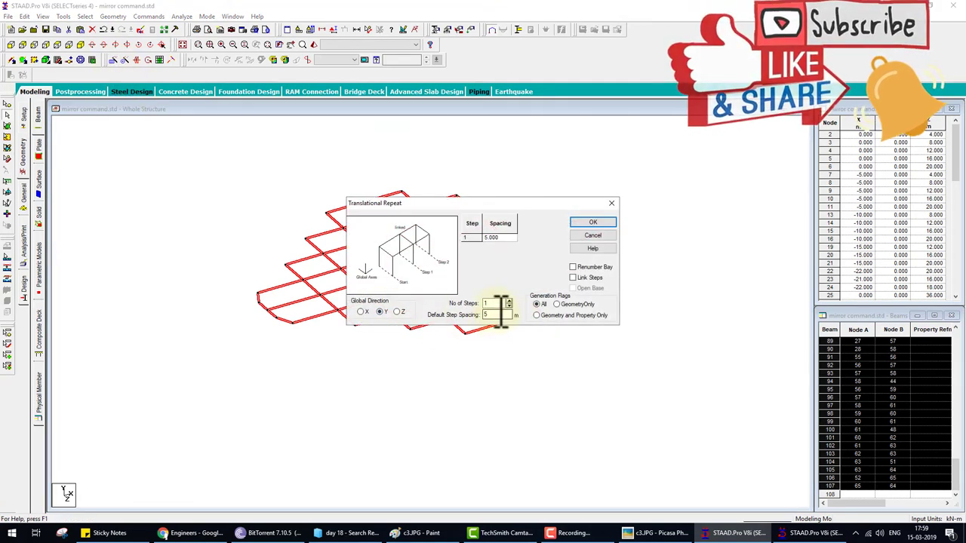
type("0")
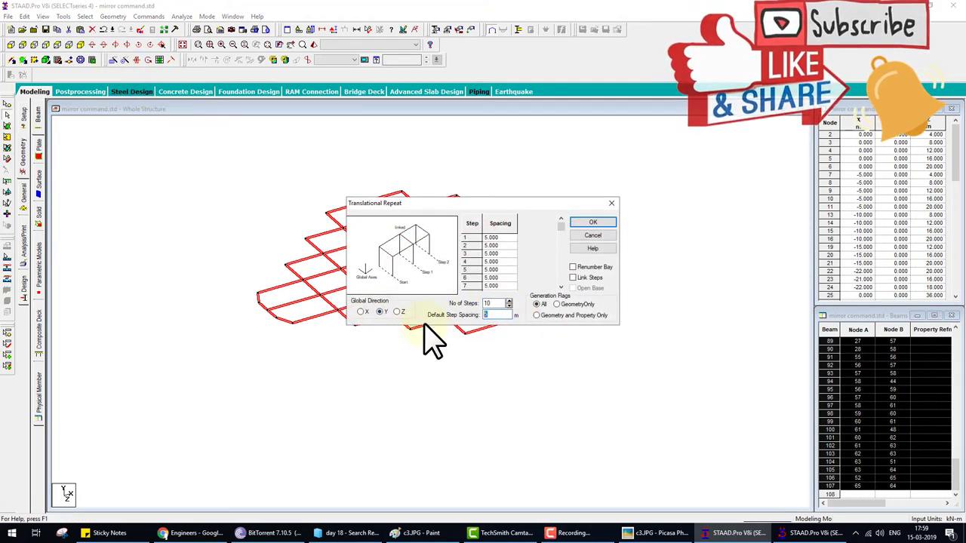
type("3")
left_click(593, 222)
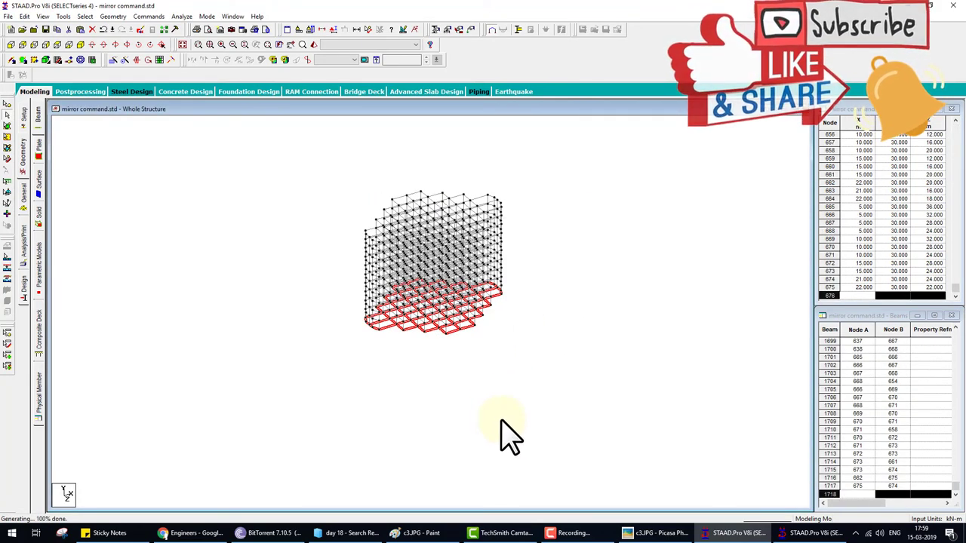
left_click(476, 260)
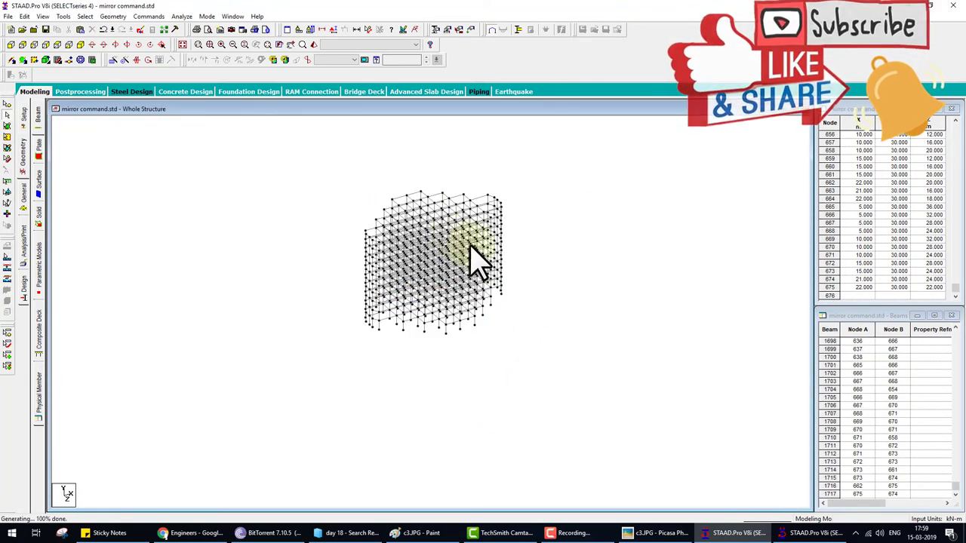
scroll(453, 241, "up", 3)
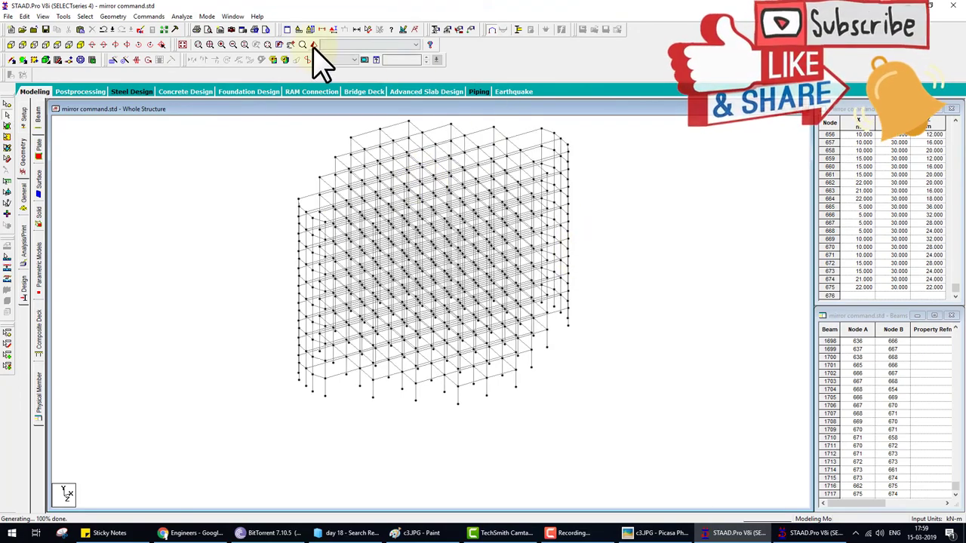
left_click(625, 204)
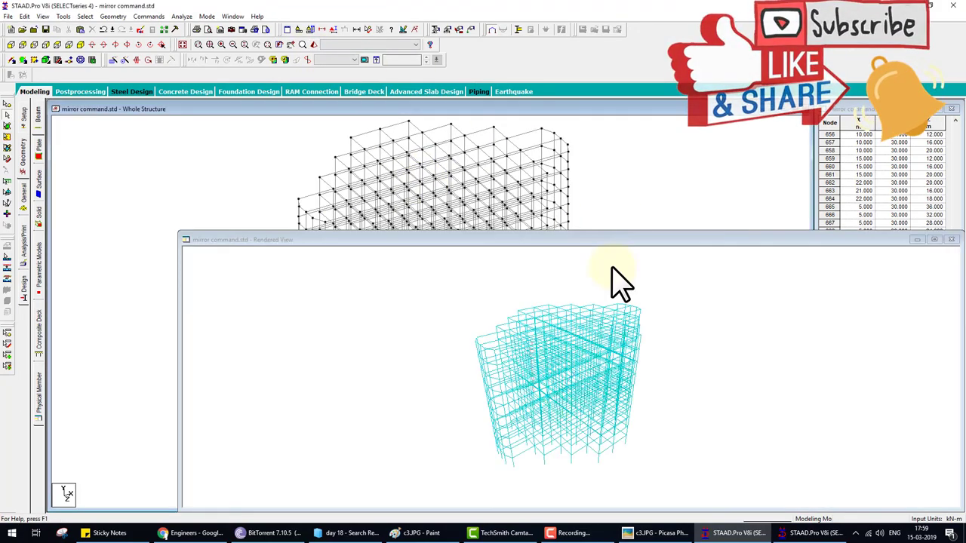
left_click_drag(508, 274, 630, 395)
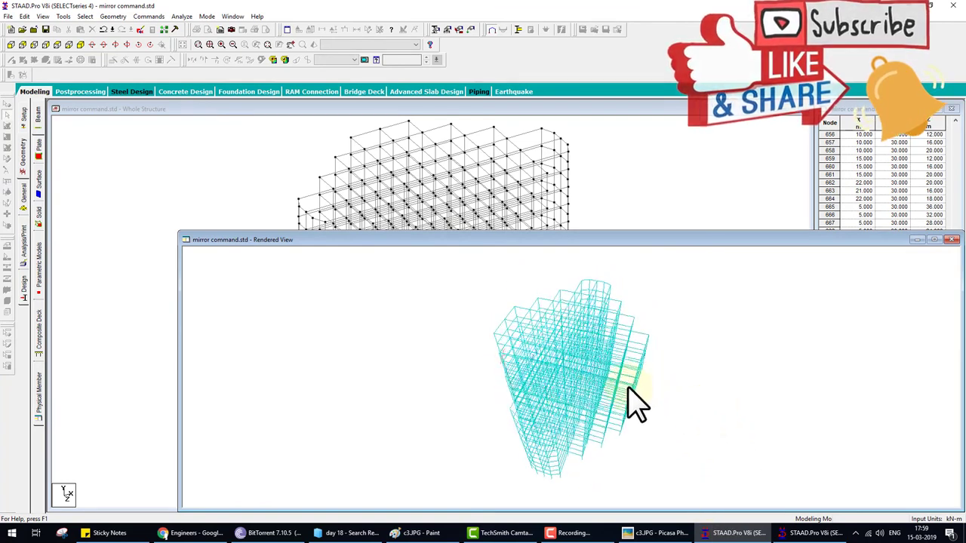
left_click(952, 240)
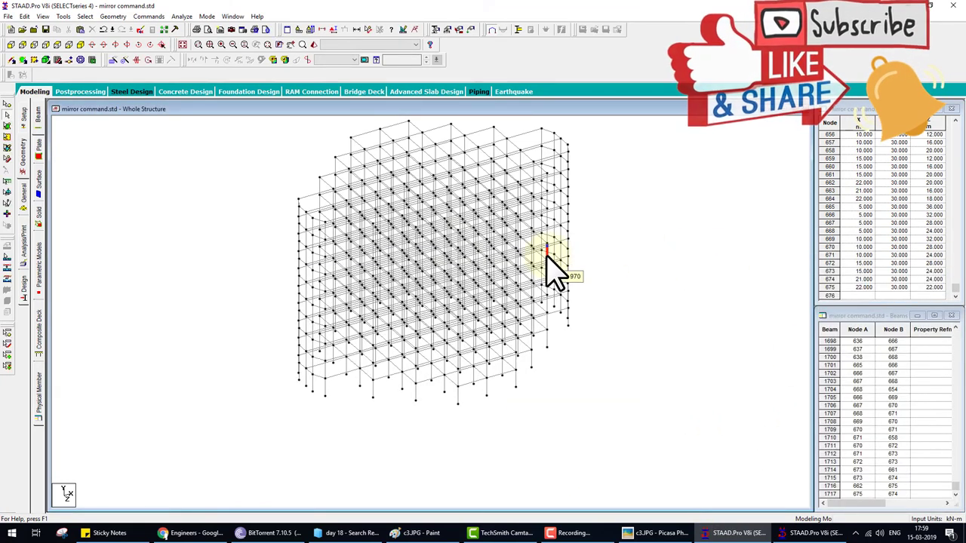